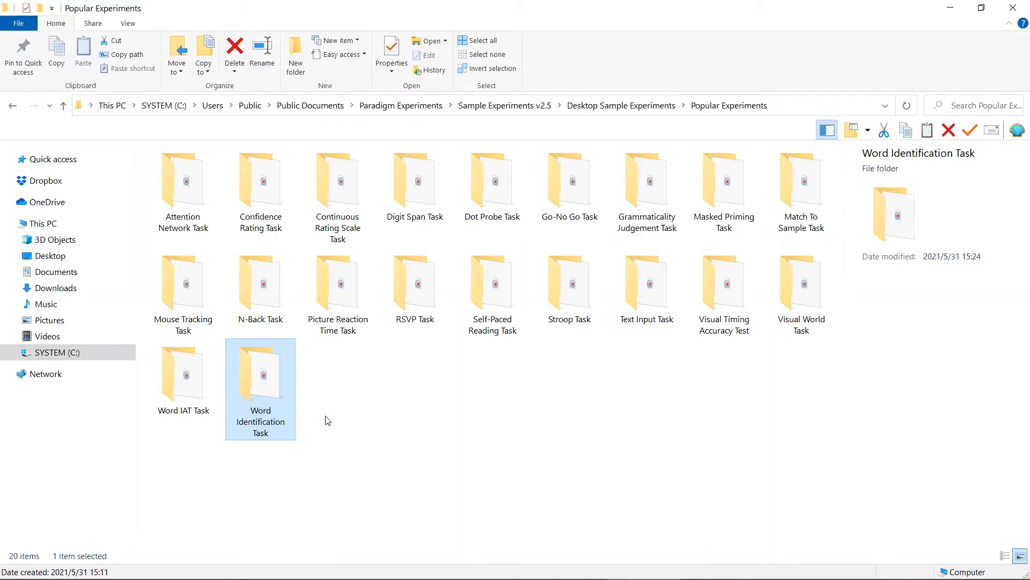
- Paste the Word Identification Task folder into the Dropbox Paradigm folder and open its Word Identification Task.px experiment
key(alt+Tab)
key(ctrl+v)
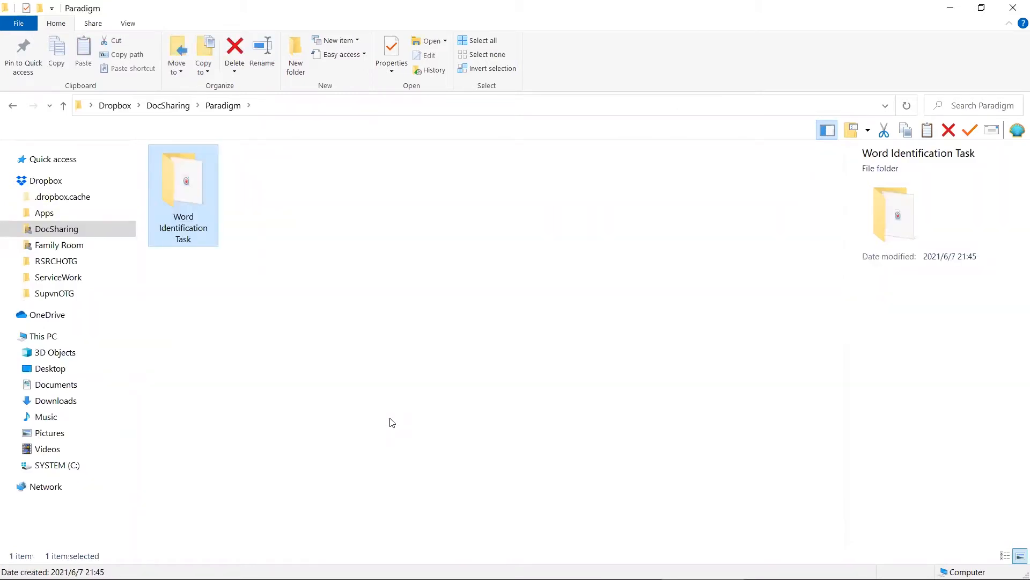
double_click(209, 213)
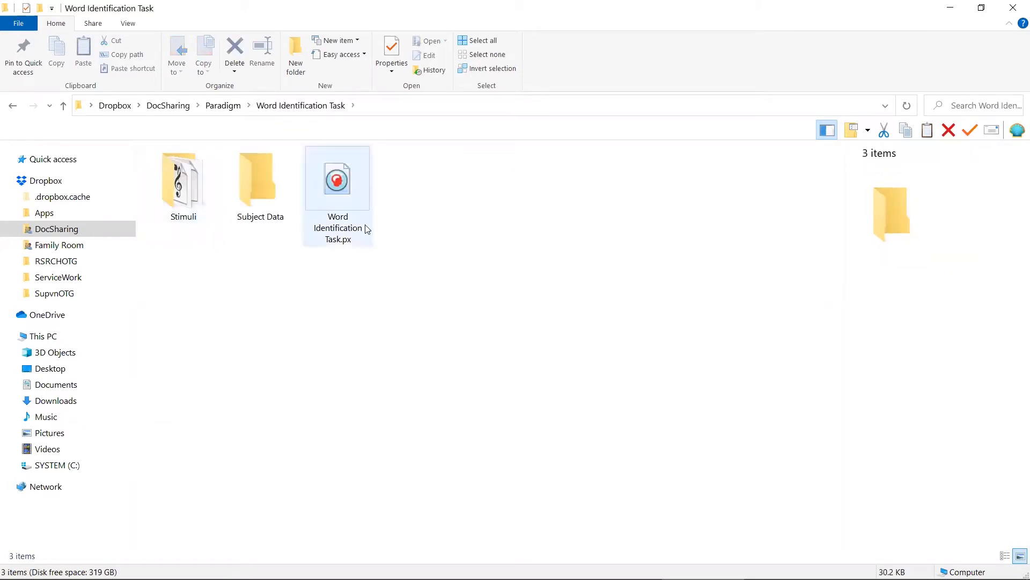
double_click(359, 200)
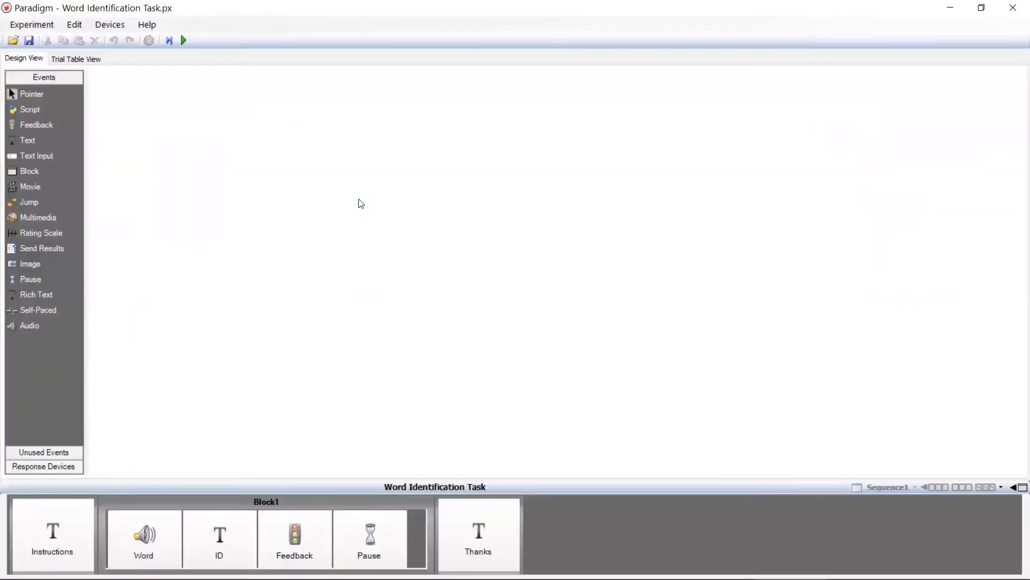
- Change the second sentence of the Instructions event's text to "Click on it with the mouse pointer."
click(69, 534)
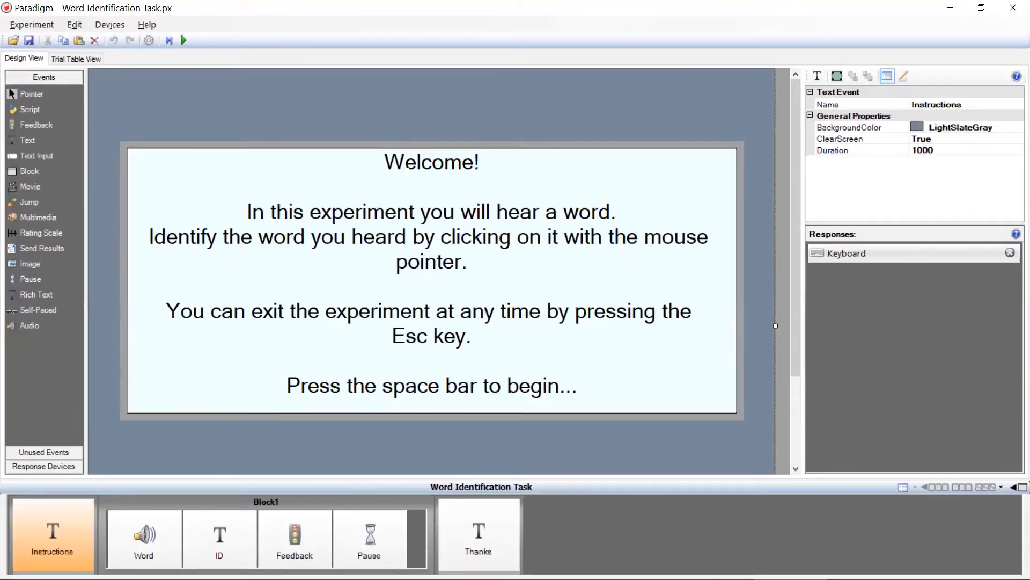
click(433, 142)
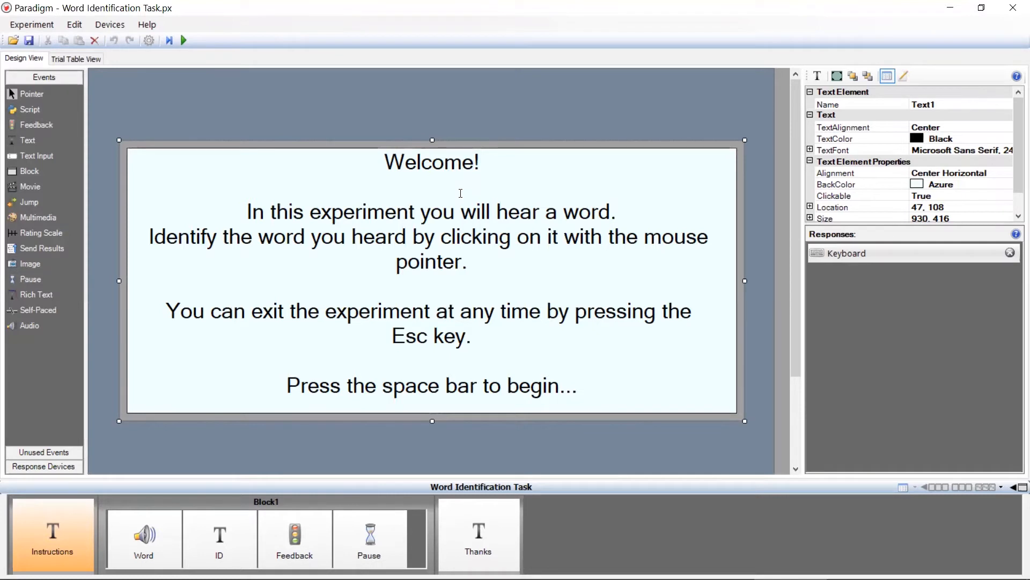
drag(408, 237, 305, 236)
drag(150, 237, 445, 237)
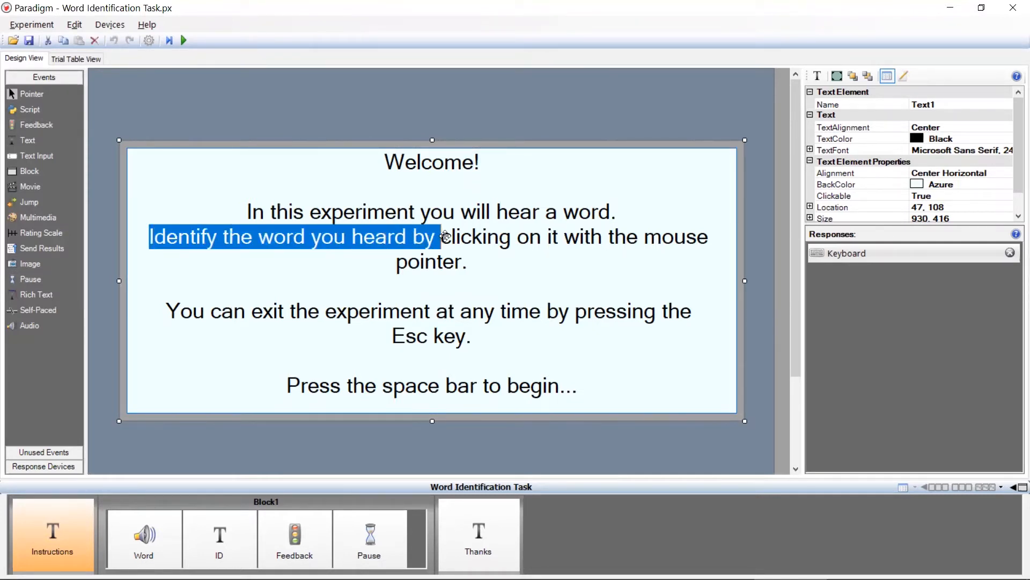
key(Delete)
key(Delete)
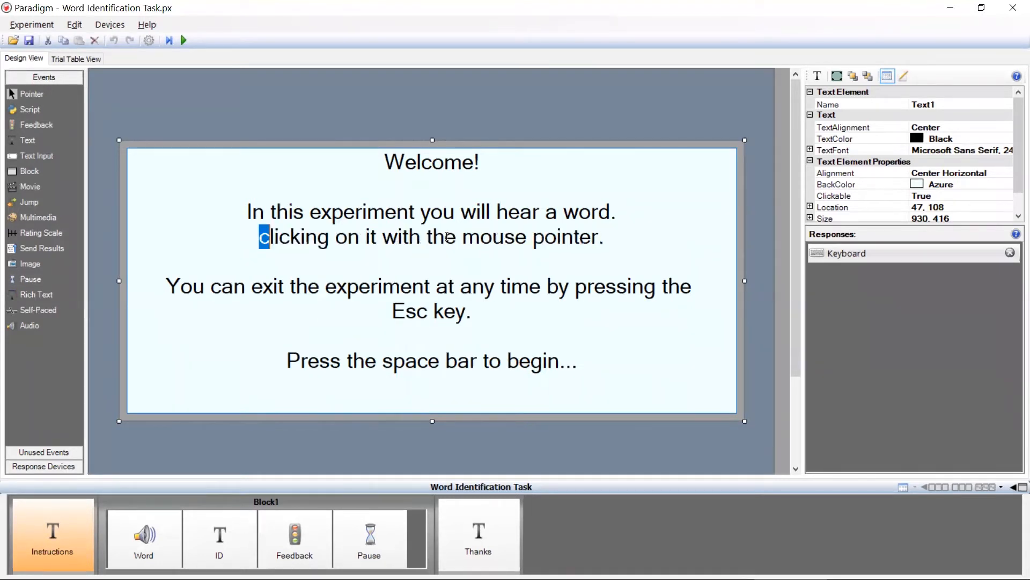
text(C)
key(Right)
key(Right)
key(Right)
key(Right)
key(shift+Right)
key(shift+Right)
key(shift+Right)
key(shift+Right)
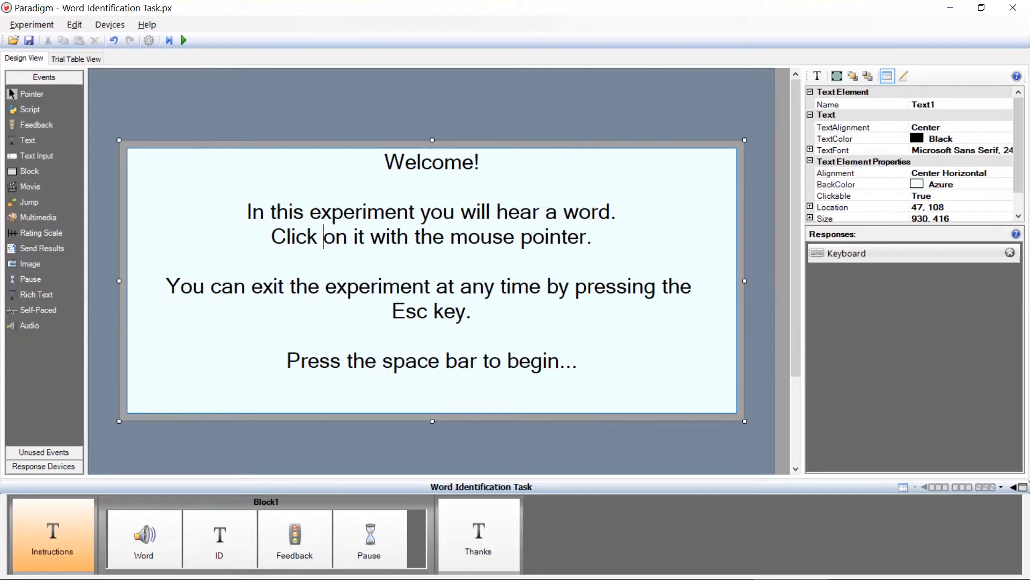
- Rewrap the exit sentence so "by pressing the Esc key." sits on its own line, and save the experiment
click(542, 286)
key(Return)
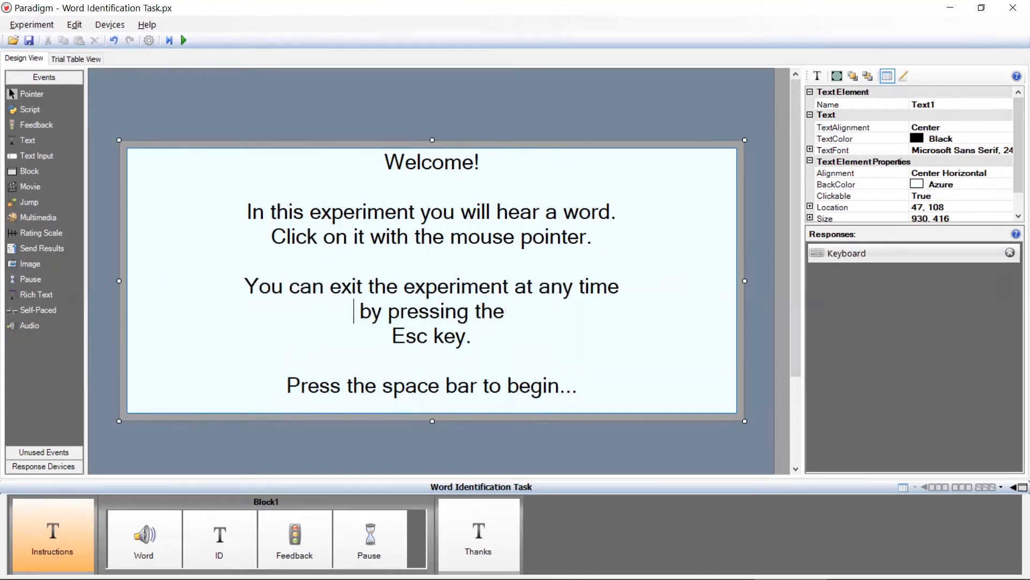
click(526, 308)
key(Delete)
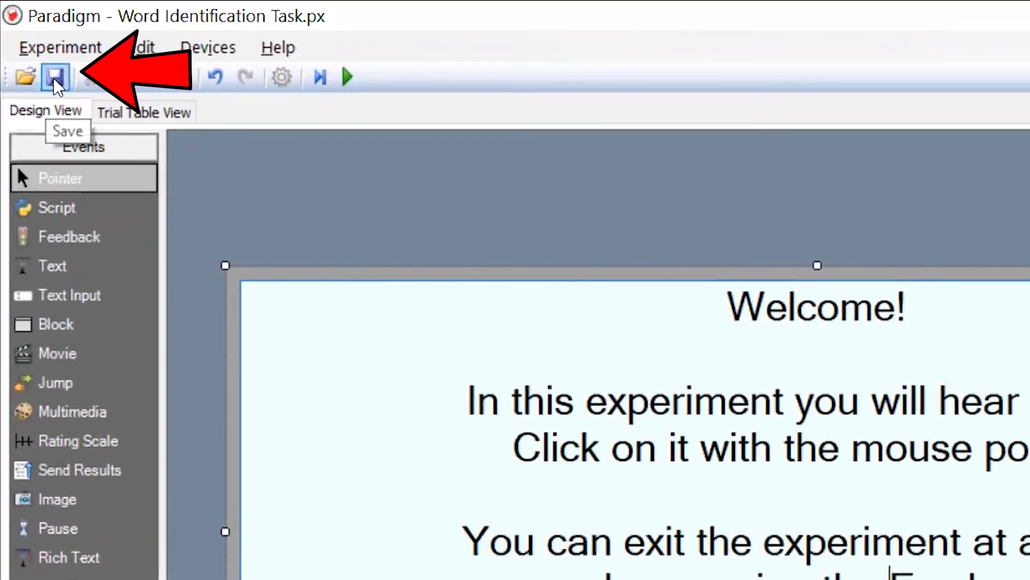
click(54, 79)
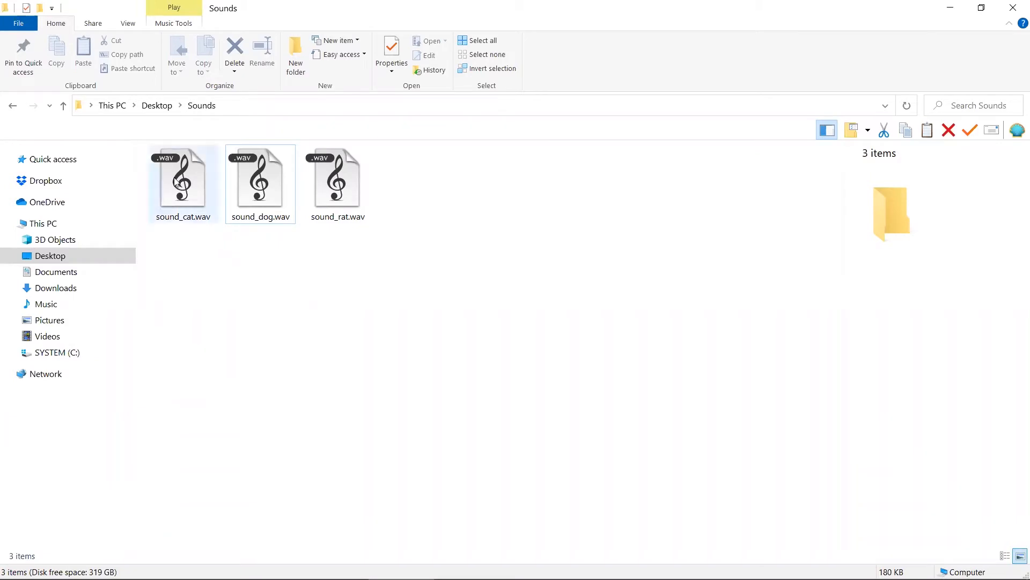
- Play sound_cat.wav, sound_dog.wav and sound_rat.wav from the Sounds folder, closing the media player after each
double_click(209, 178)
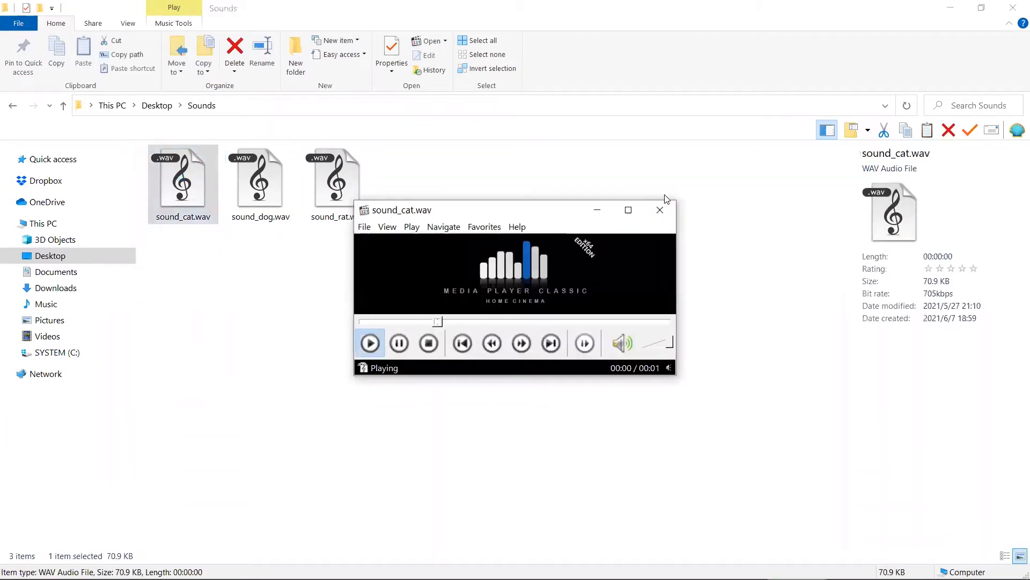
click(664, 207)
double_click(275, 199)
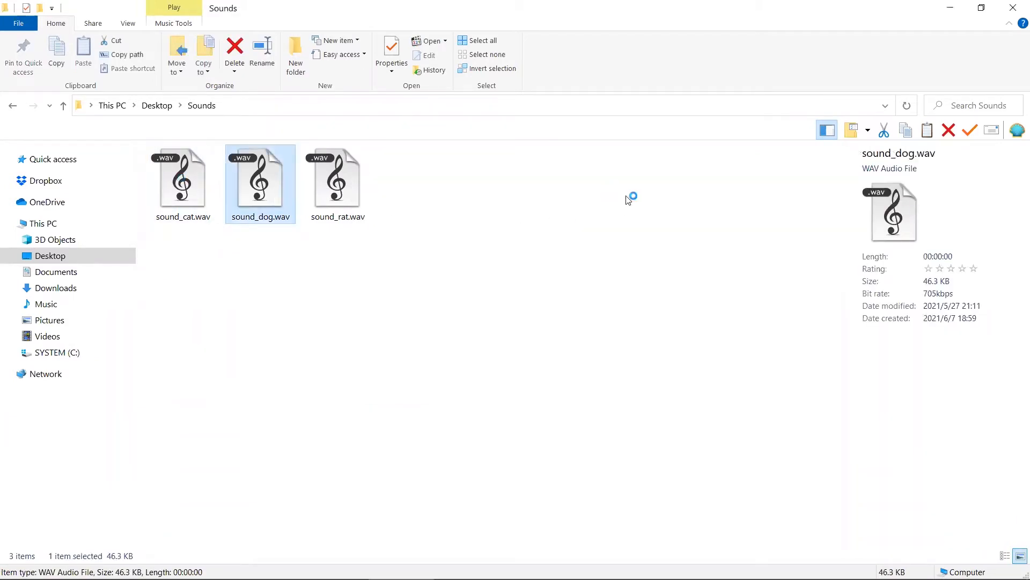
click(660, 209)
double_click(313, 186)
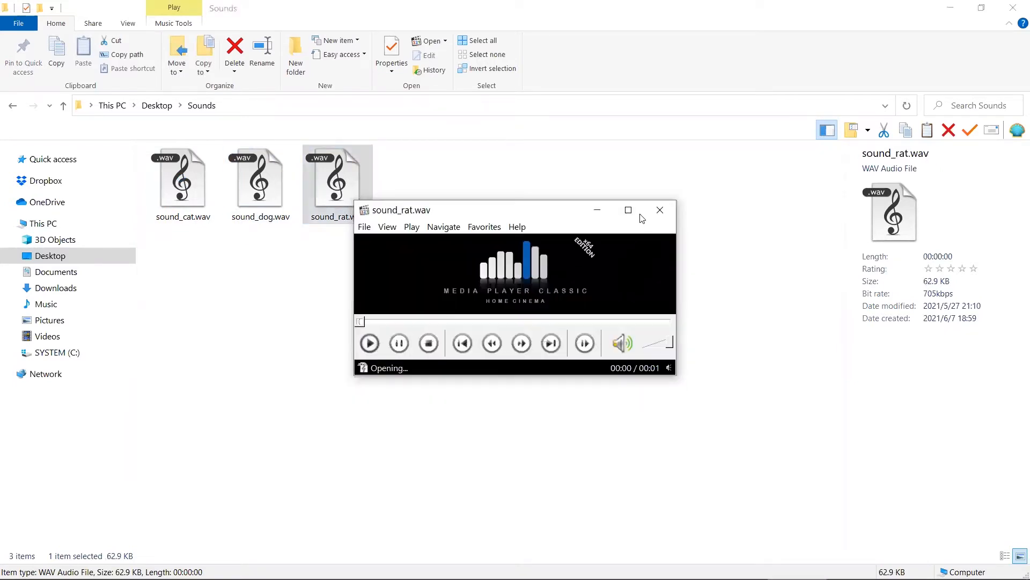
click(658, 209)
click(172, 246)
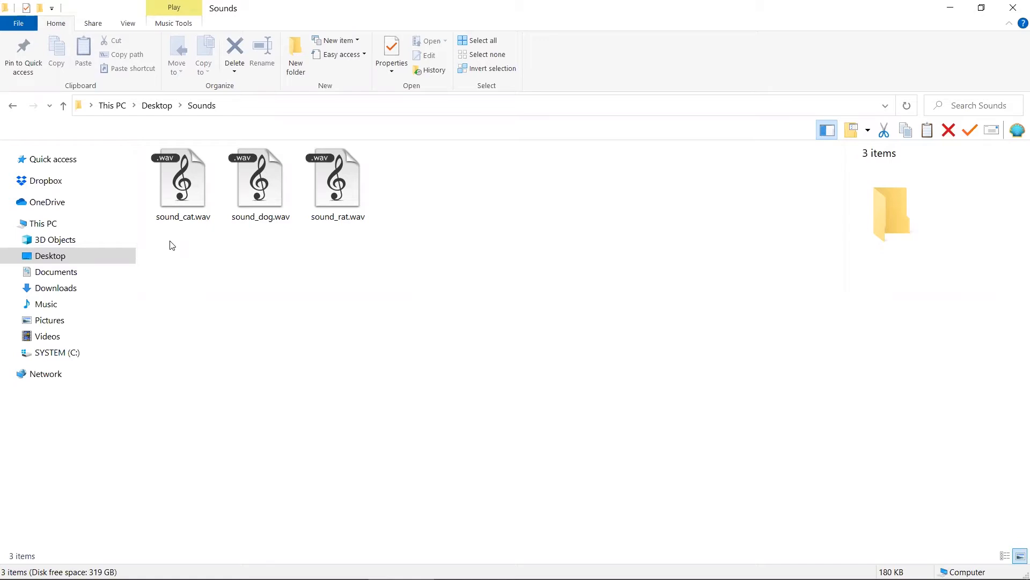
- Go up to the Desktop folder to view where the Sounds folder is stored
click(160, 106)
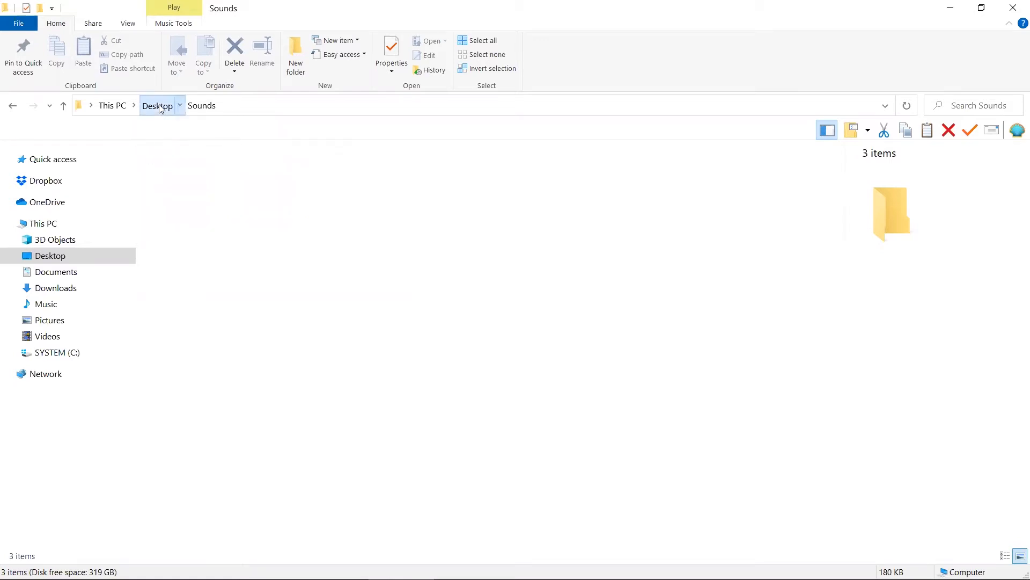
click(536, 234)
key(alt)
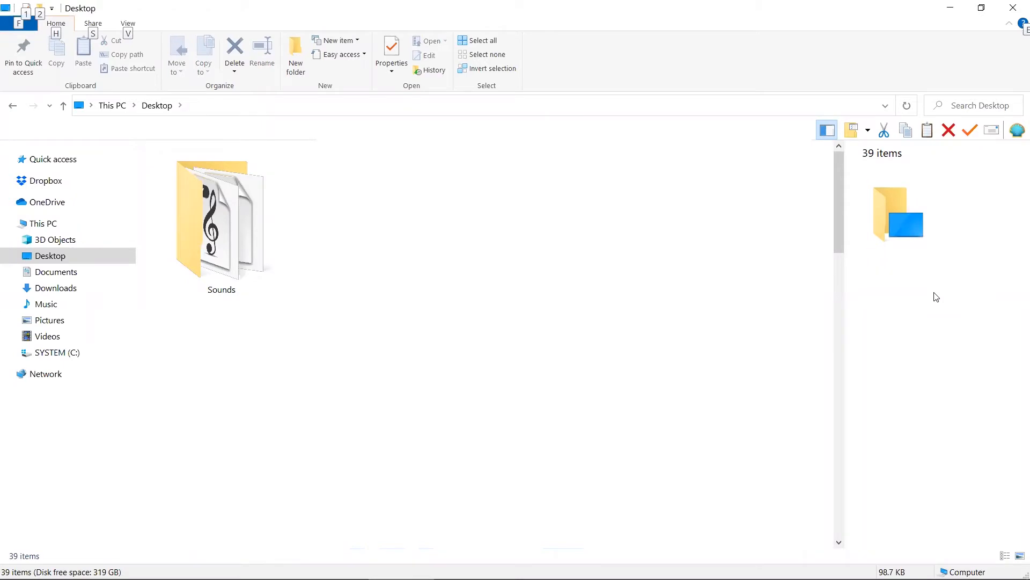
- Switch to Paradigm to display the Word event's trial table, and check the experiment's Stimuli folder in File Explorer
key(alt+Tab)
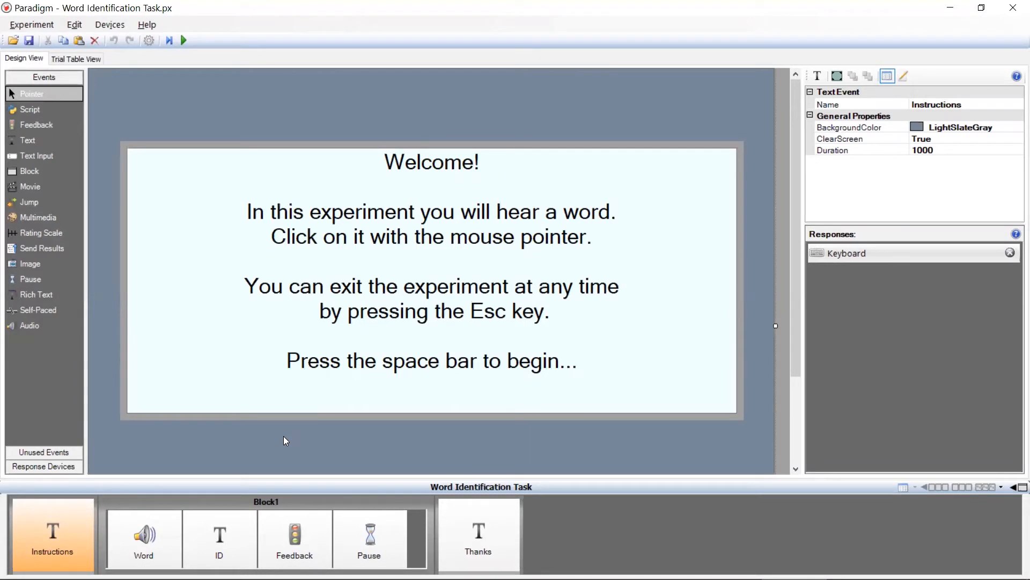
click(134, 539)
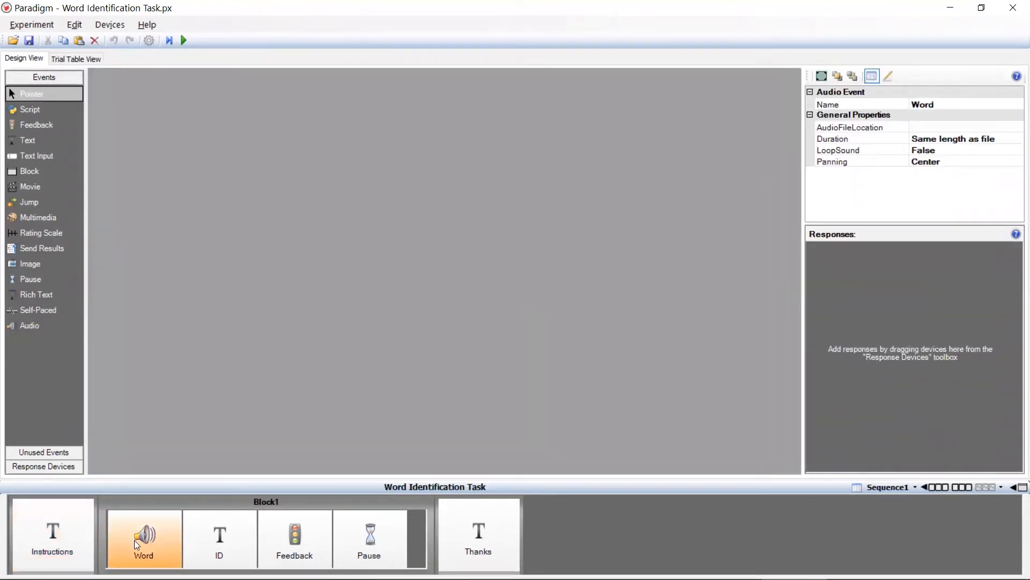
click(82, 58)
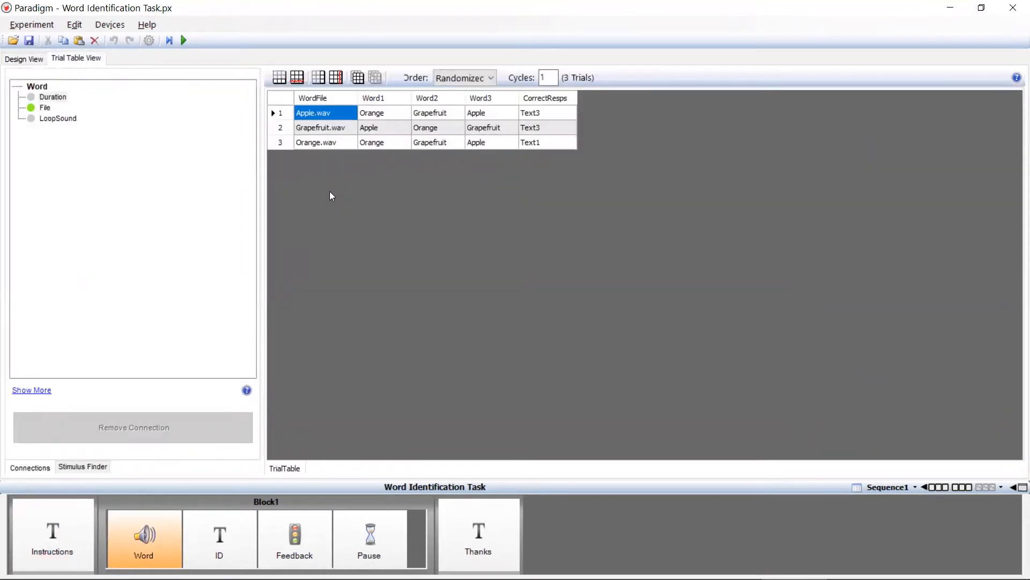
key(alt)
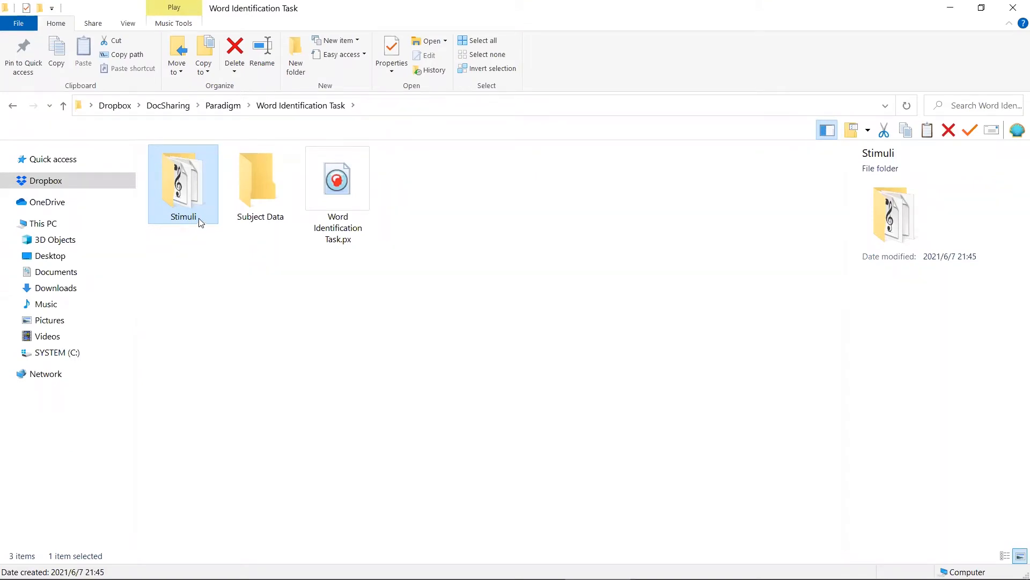
double_click(197, 223)
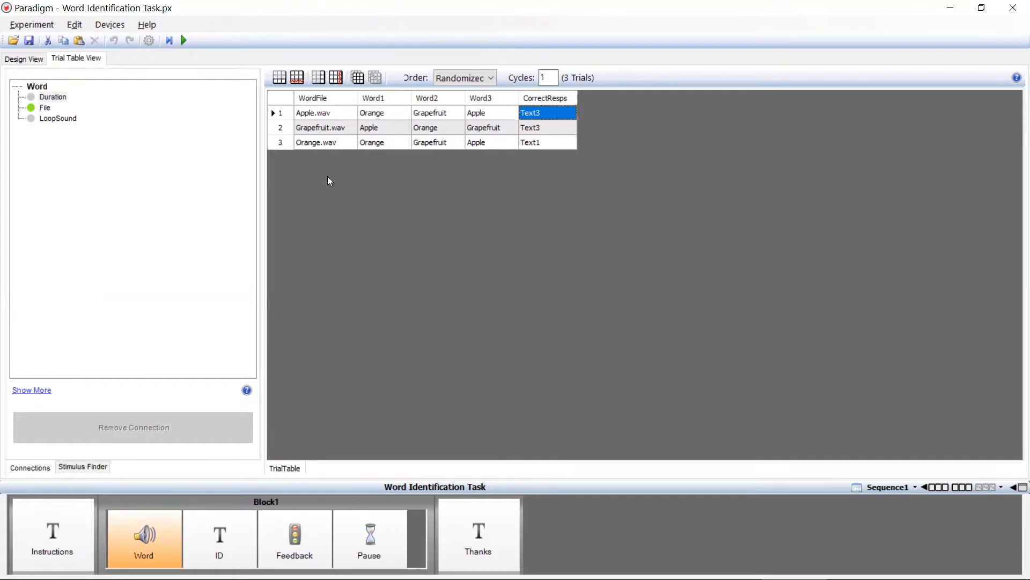
- Target the Apple.wav cell in the trial table and load the Desktop's Sounds folder into the Stimulus Finder
click(346, 114)
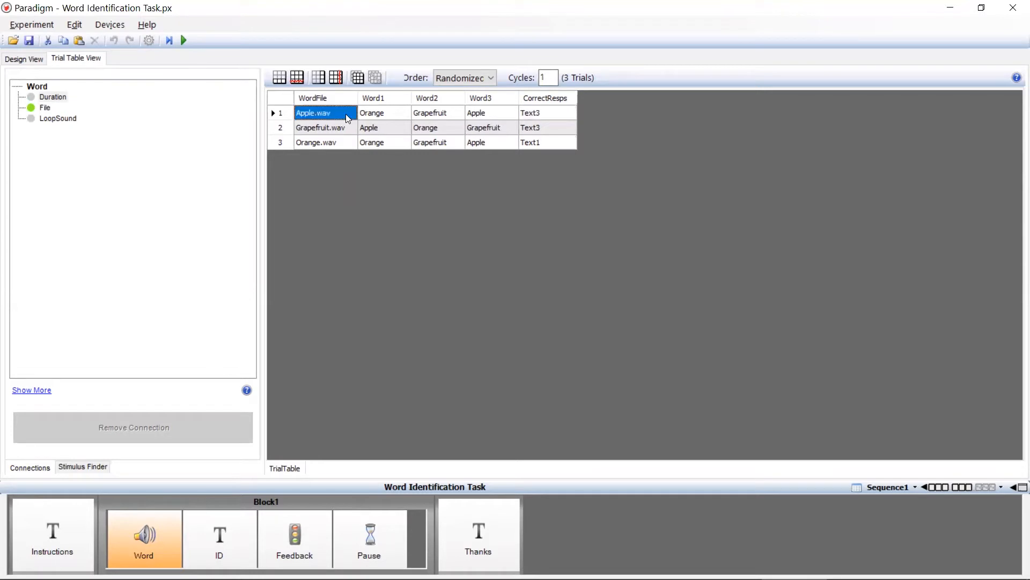
click(74, 467)
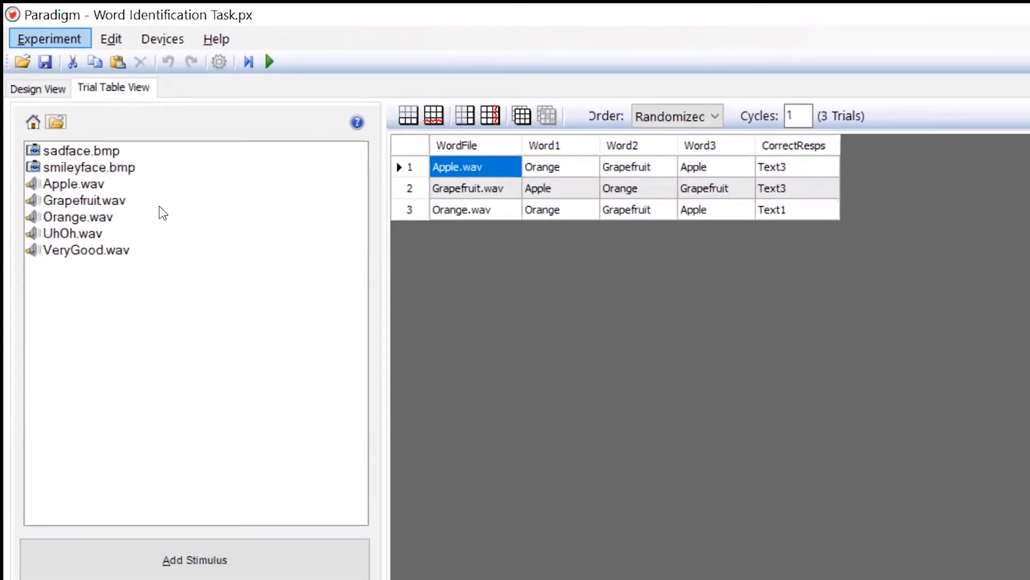
click(160, 207)
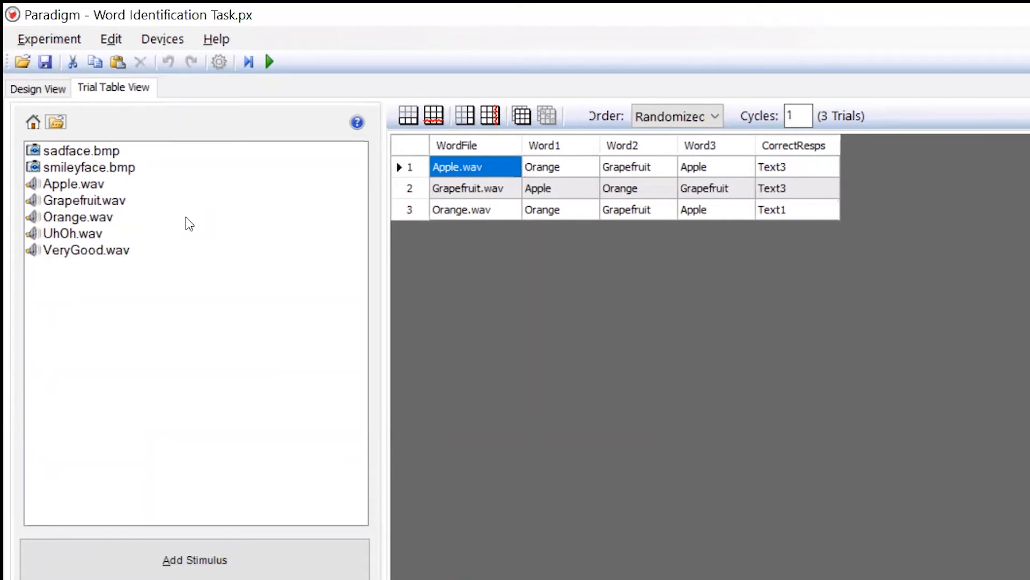
mouse_move(54, 121)
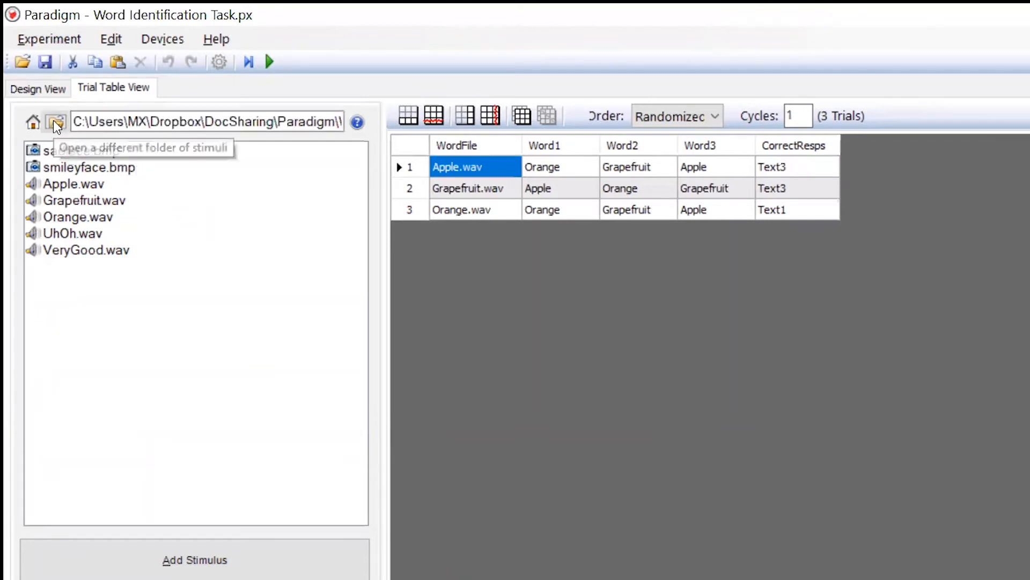
click(55, 123)
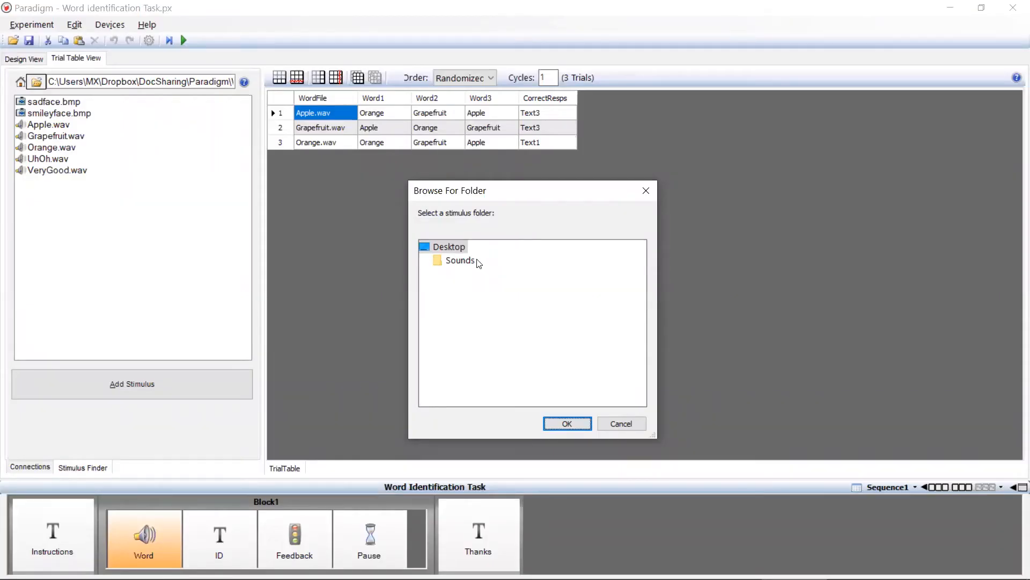
click(464, 263)
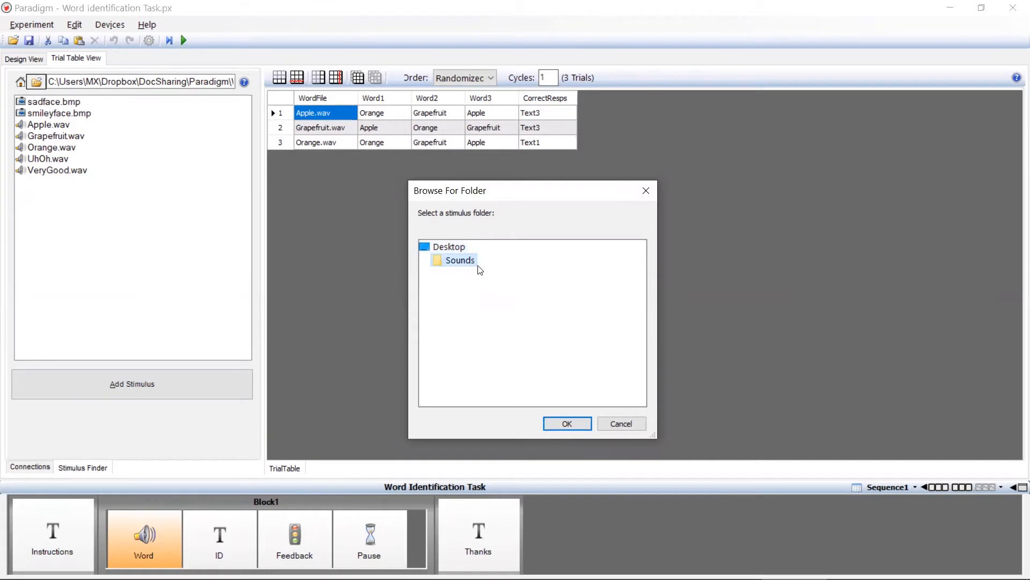
click(567, 425)
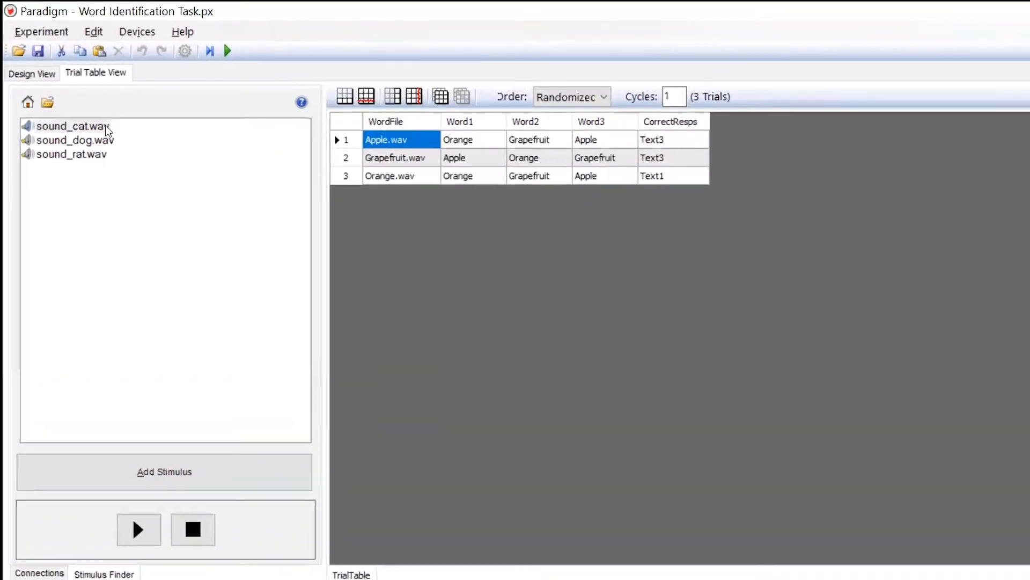
- Replace Apple.wav in the first row's WordFile cell with the stimulus sound_cat.wav
click(113, 133)
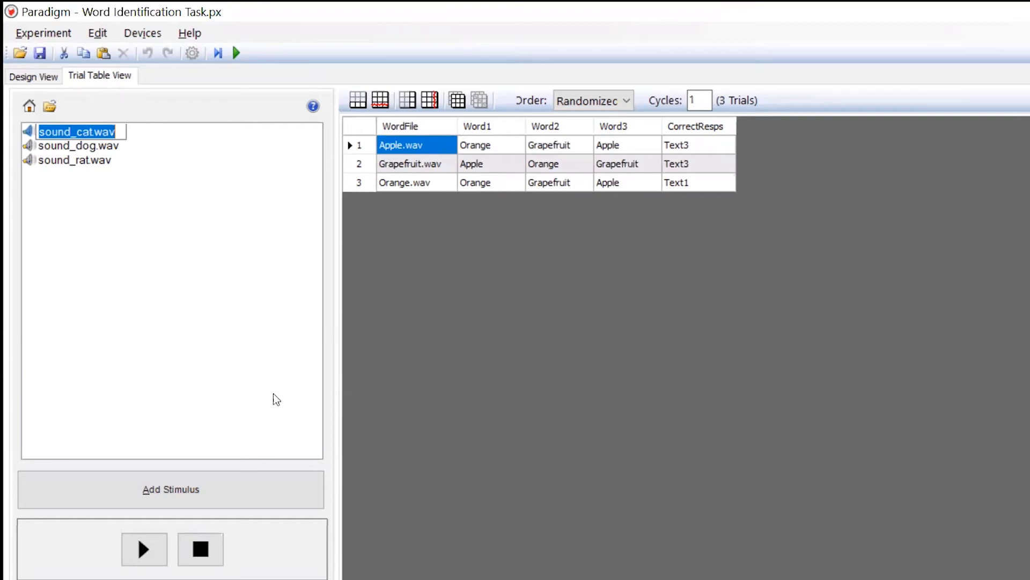
click(212, 493)
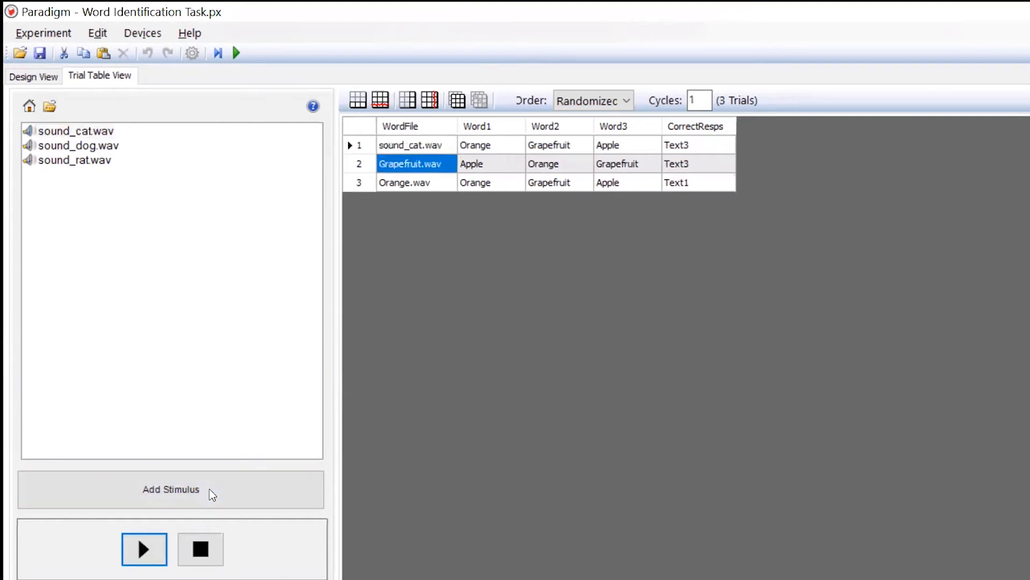
key(alt)
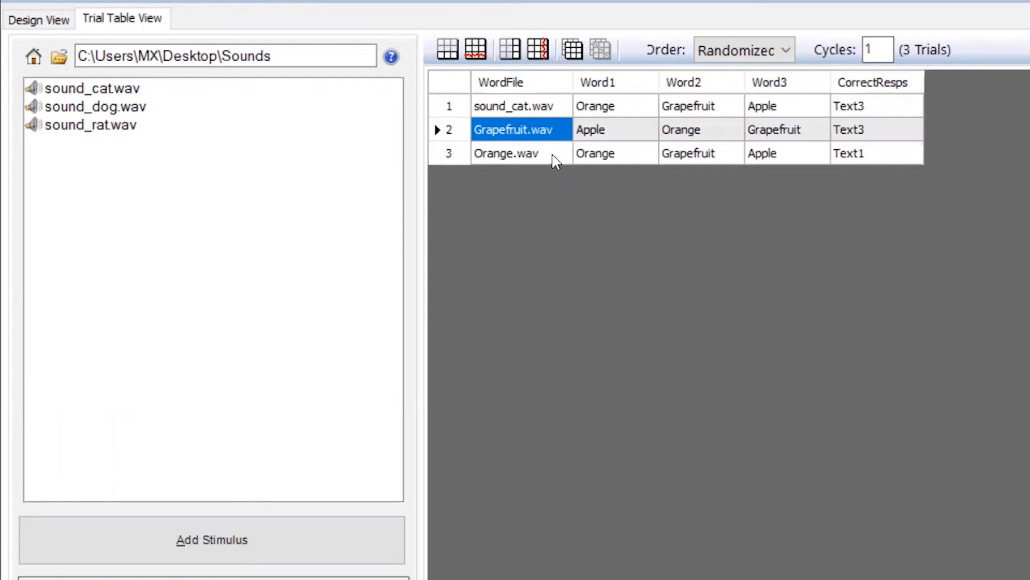
- Replace Grapefruit.wav and Orange.wav in the WordFile column with the stimuli sound_dog.wav and sound_rat.wav
shift+click(552, 156)
click(297, 154)
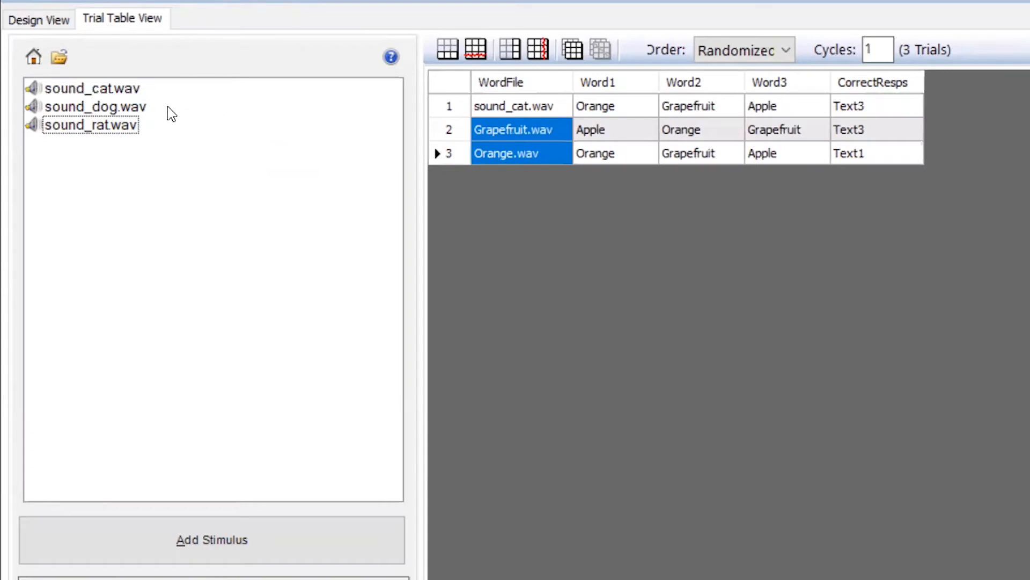
click(137, 106)
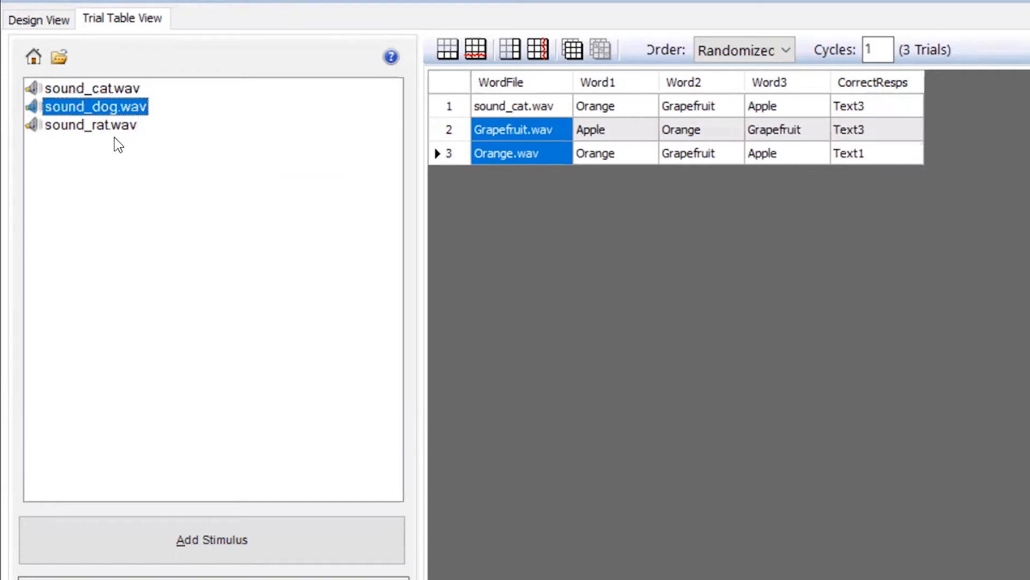
shift+click(111, 126)
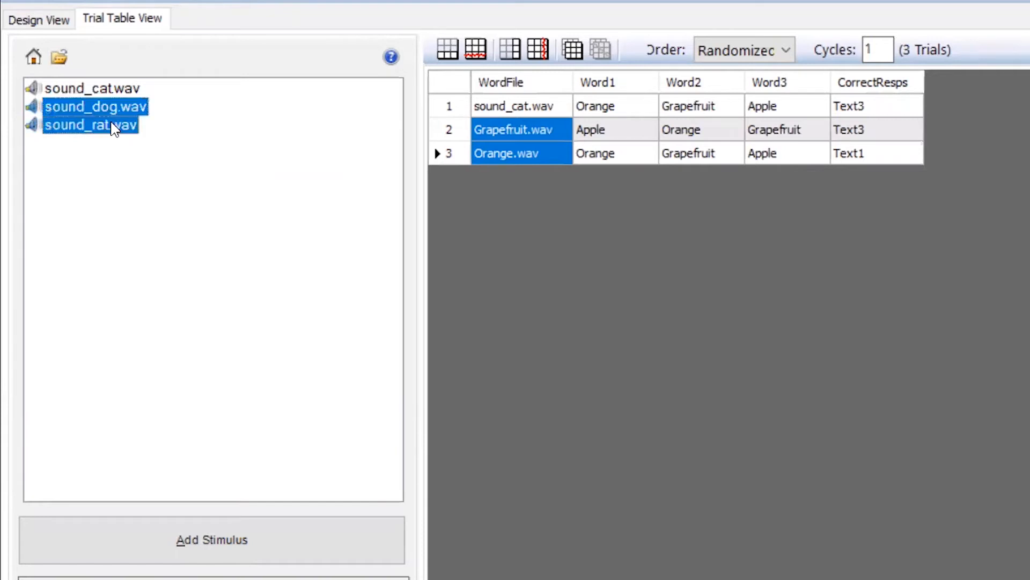
click(298, 547)
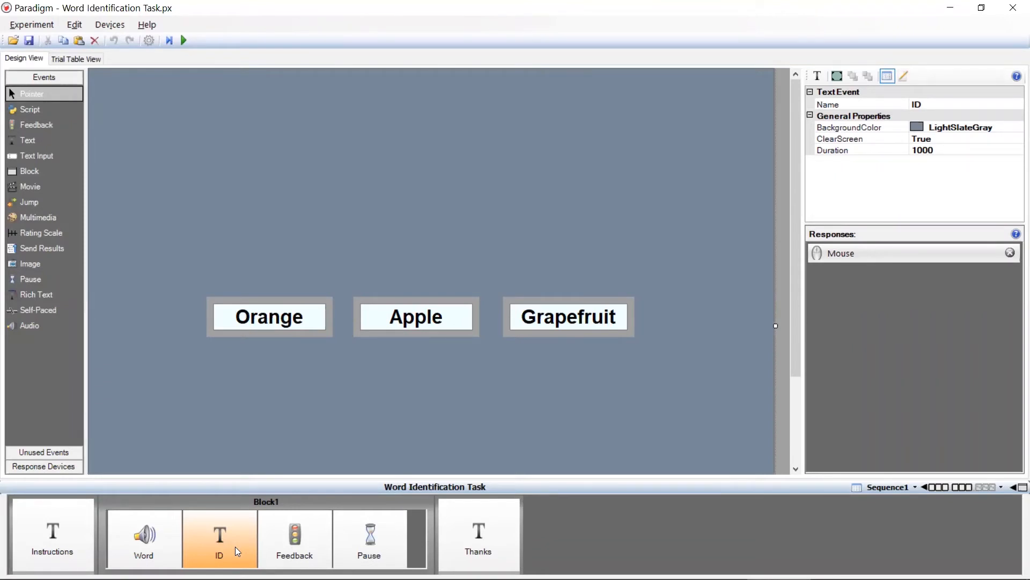
- Open the ID event's design and inspect the names of its three word boxes
click(235, 547)
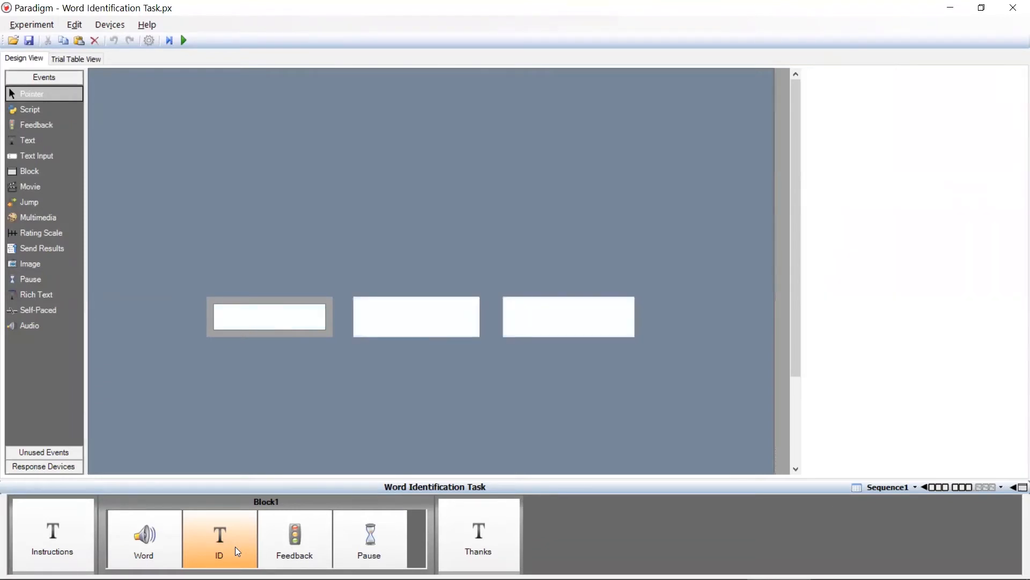
click(271, 336)
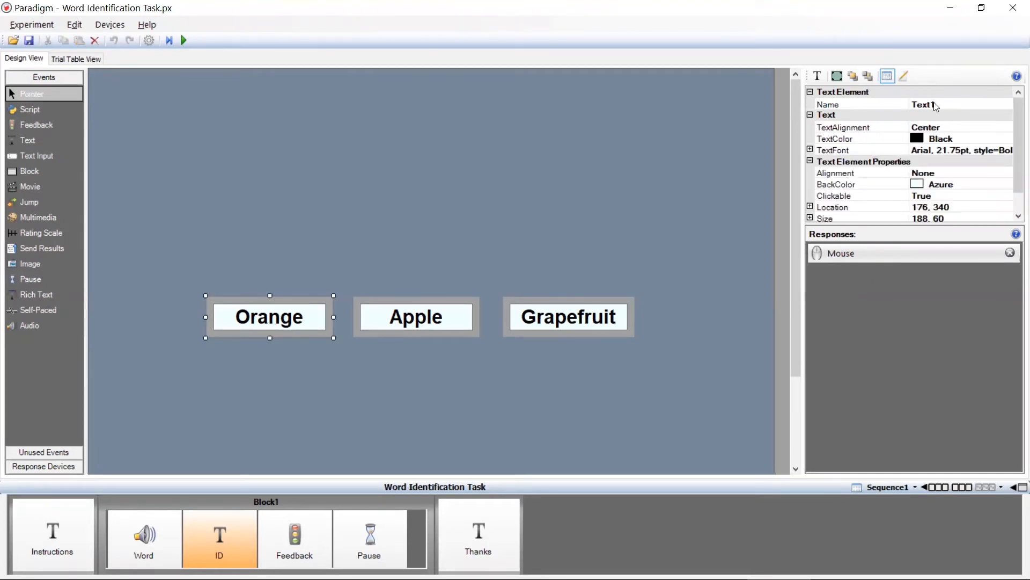
click(415, 329)
click(597, 299)
click(412, 378)
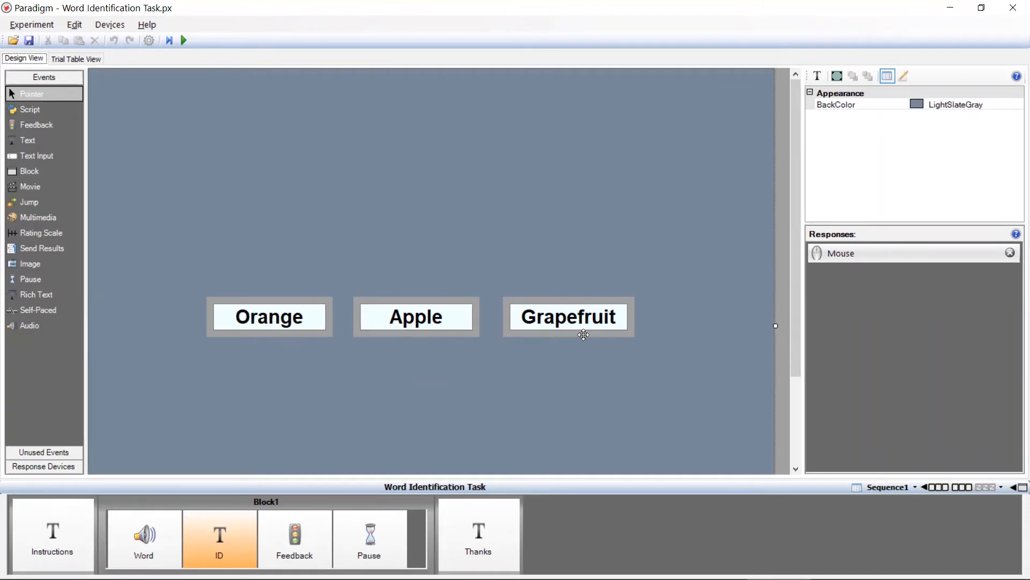
- In the trial table's first row, set Word1, Word2 and Word3 to cat, dog and rat
click(72, 60)
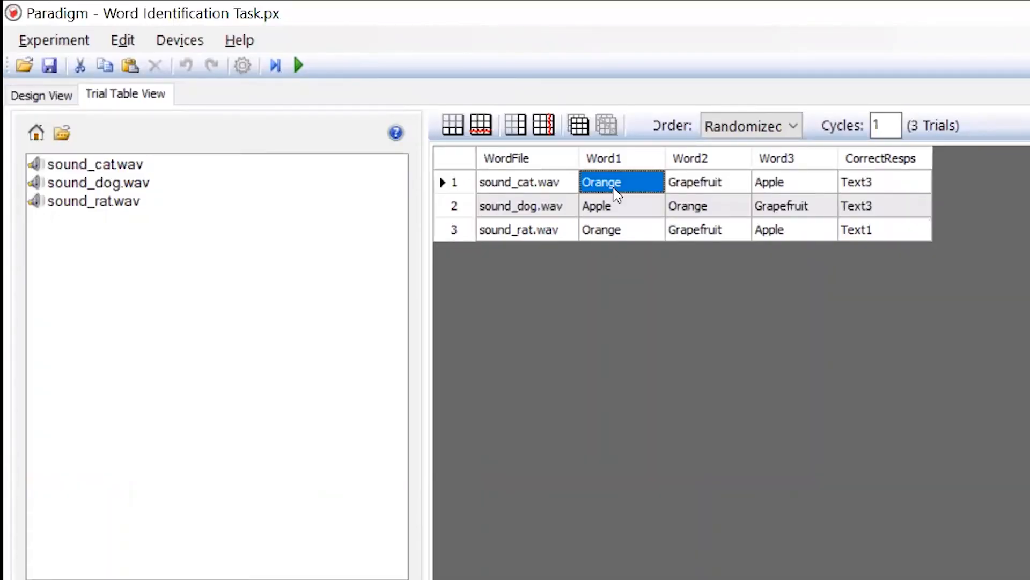
text(cat)
click(727, 184)
text(dog)
click(778, 194)
text(rat)
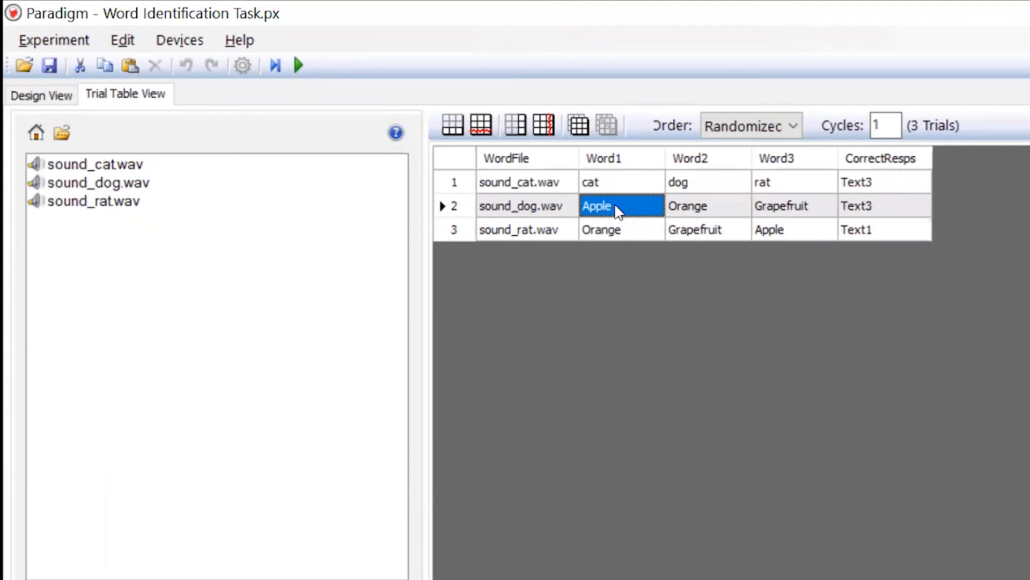
- Fill Word1 to Word3 of trial rows 2 and 3 with the words copied from B2:D3 of stimuli.xlsx
drag(619, 211, 798, 228)
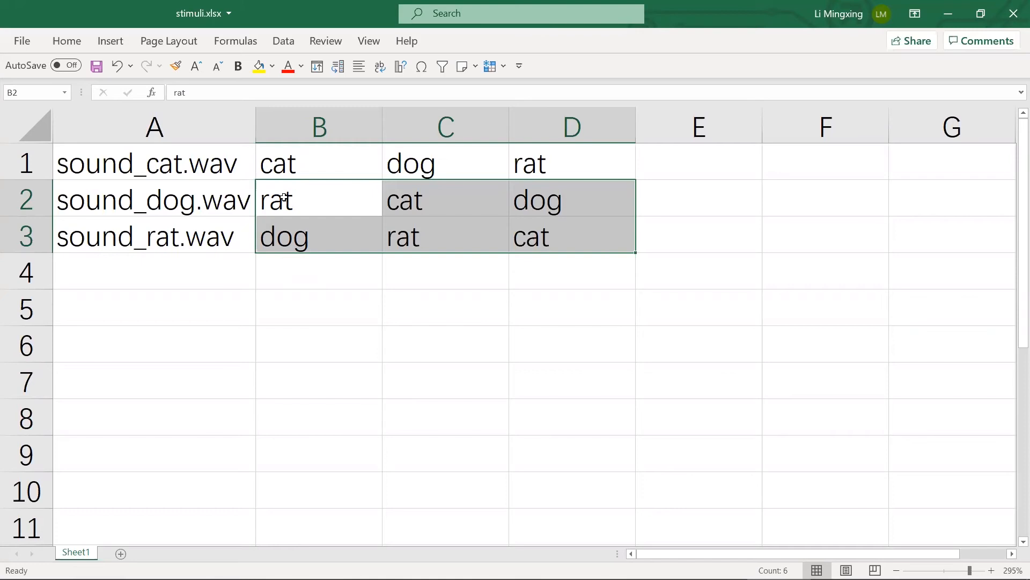
drag(284, 198, 585, 237)
key(ctrl+c)
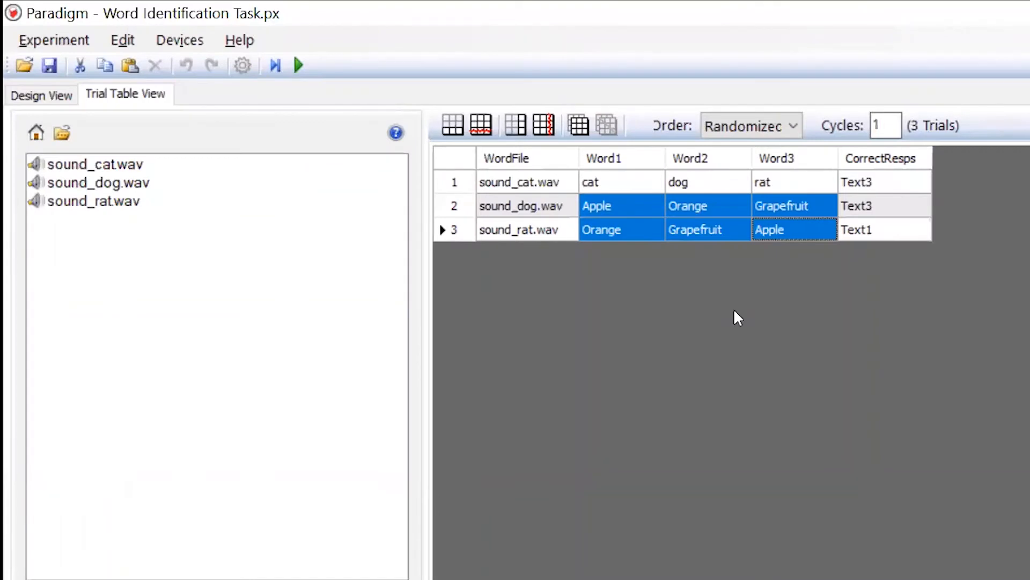
key(ctrl+v)
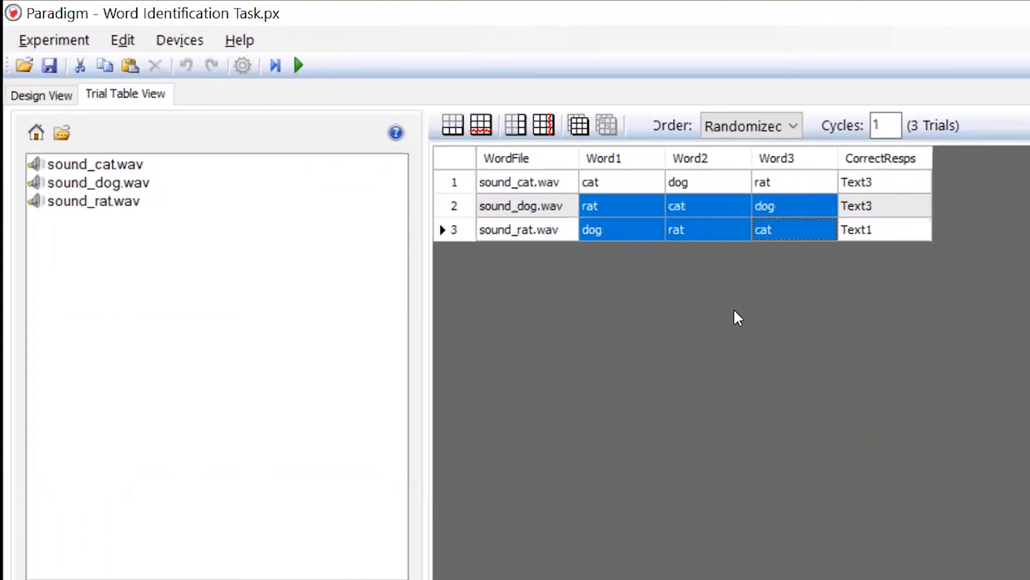
- Set the sound_cat.wav row's CorrectResps value to Text1, checking it against the first word box's name in the ID event
click(881, 158)
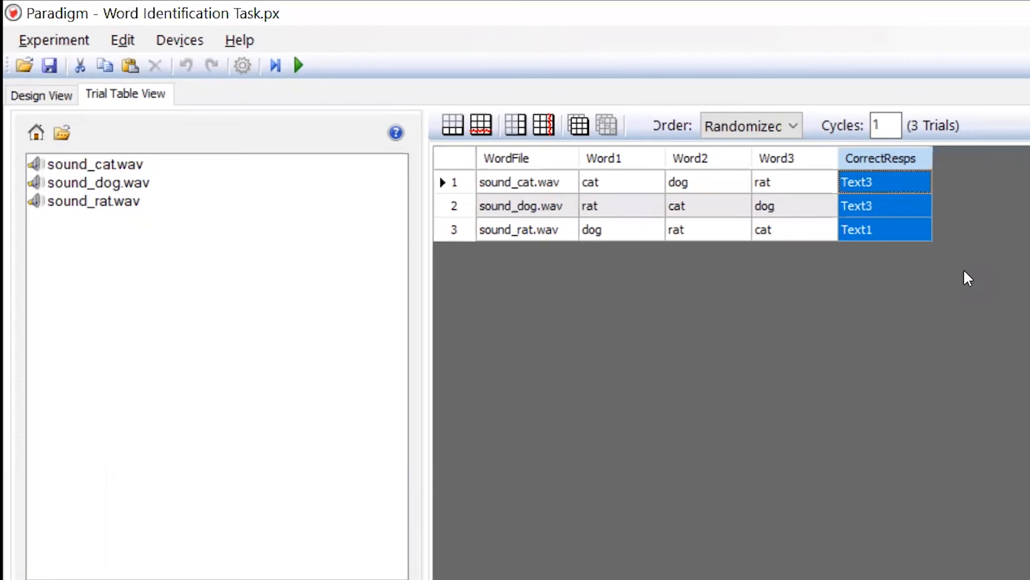
key(alt)
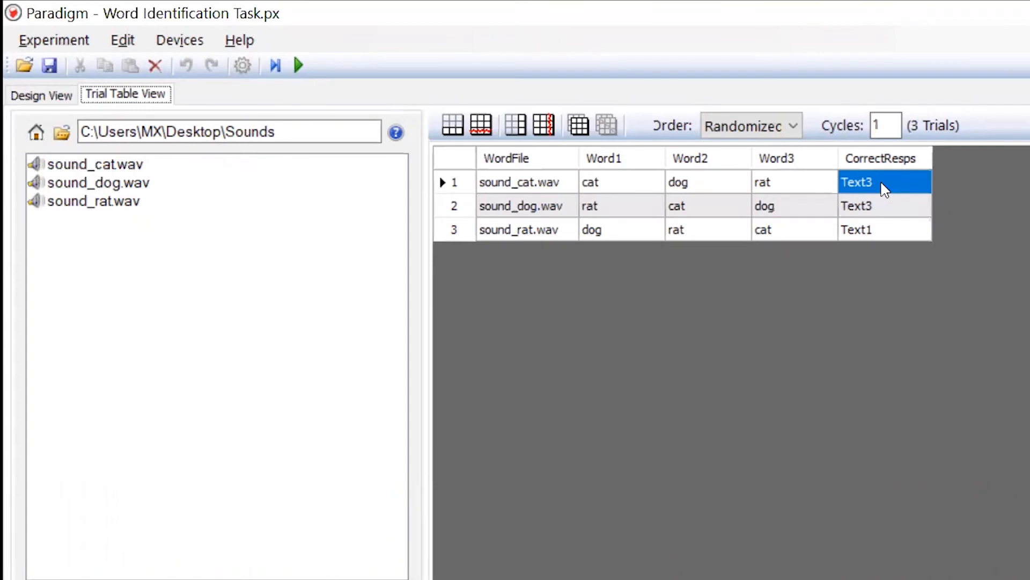
click(889, 188)
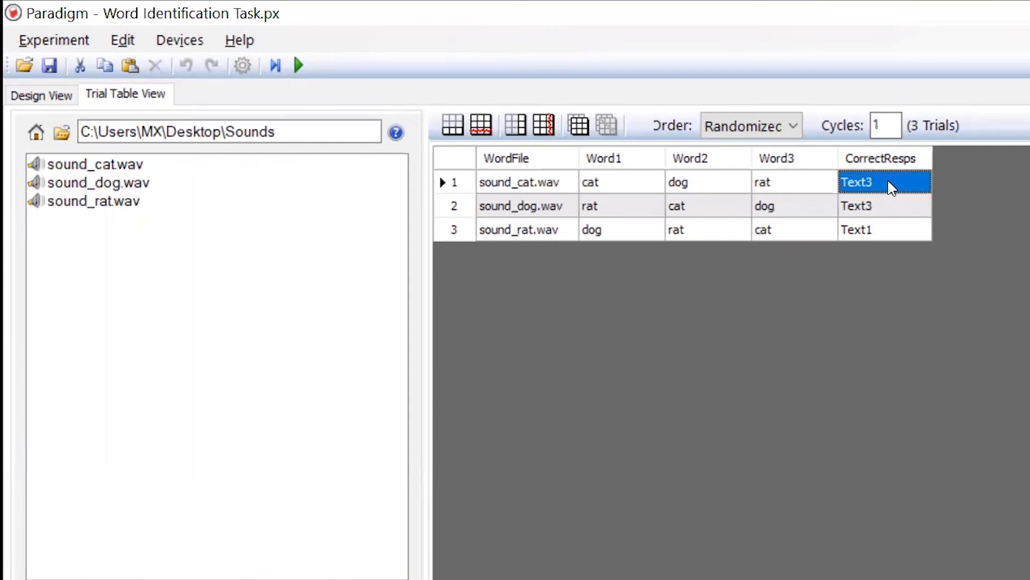
click(890, 184)
key(BackSpace)
text(1)
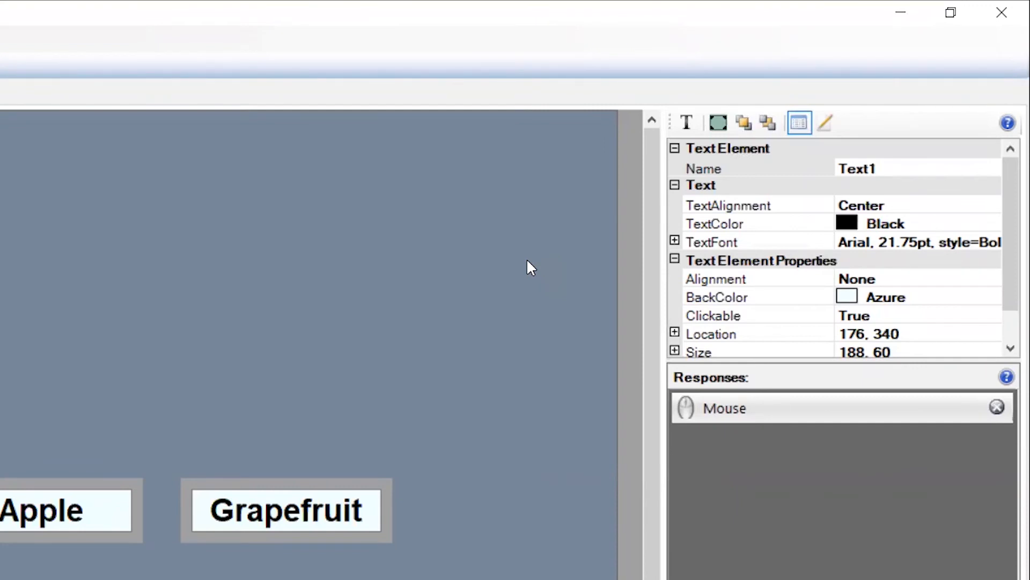
click(912, 167)
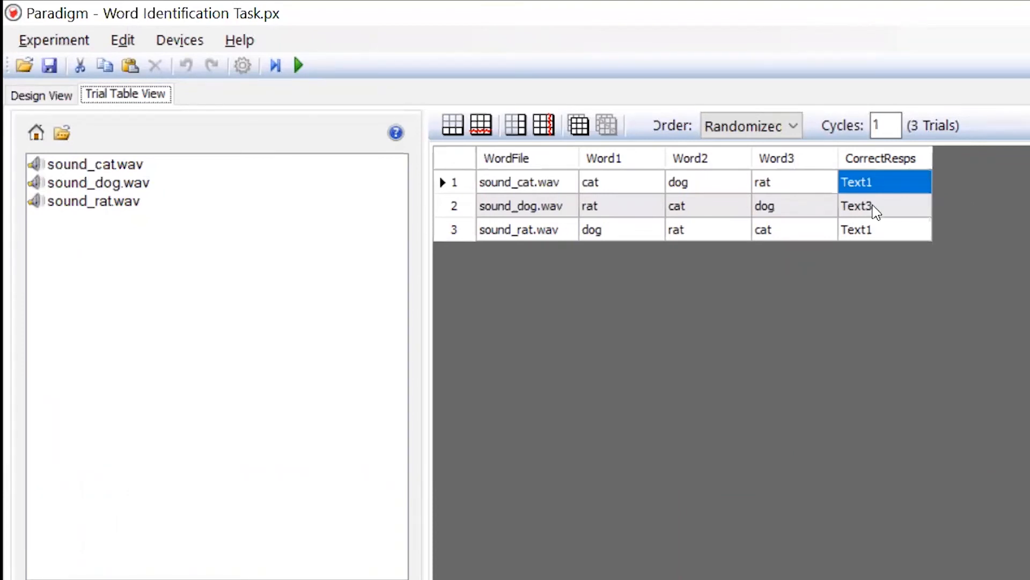
- Set the CorrectResps value of the sound_rat.wav row to Text2
click(873, 207)
double_click(874, 234)
key(BackSpace)
text(2)
key(Return)
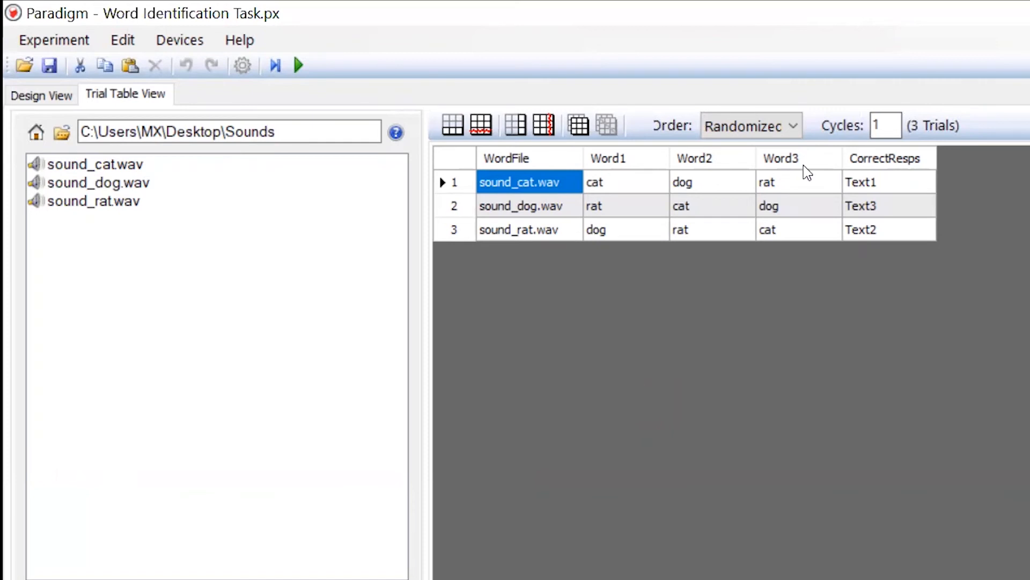
- Examine the presentation order options available for the trial table
click(797, 133)
click(796, 149)
click(794, 129)
click(785, 167)
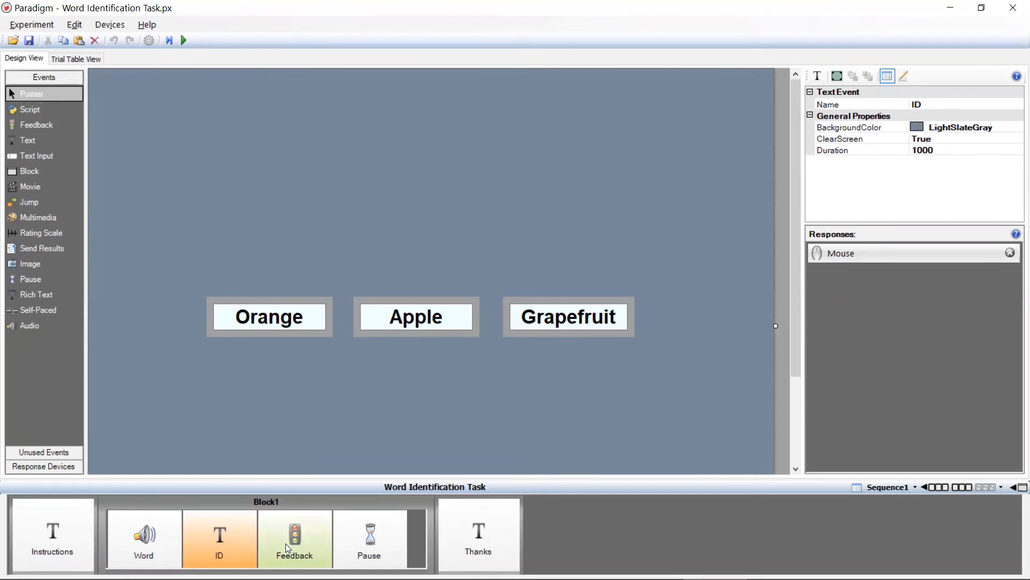
- Remove the Feedback event from Block1 and confirm its deletion
click(285, 543)
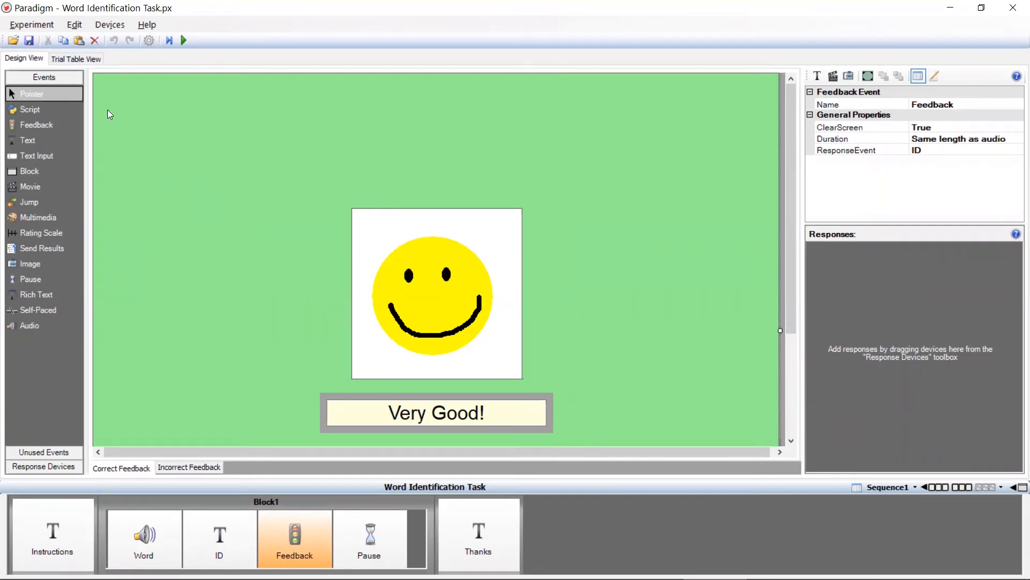
click(94, 43)
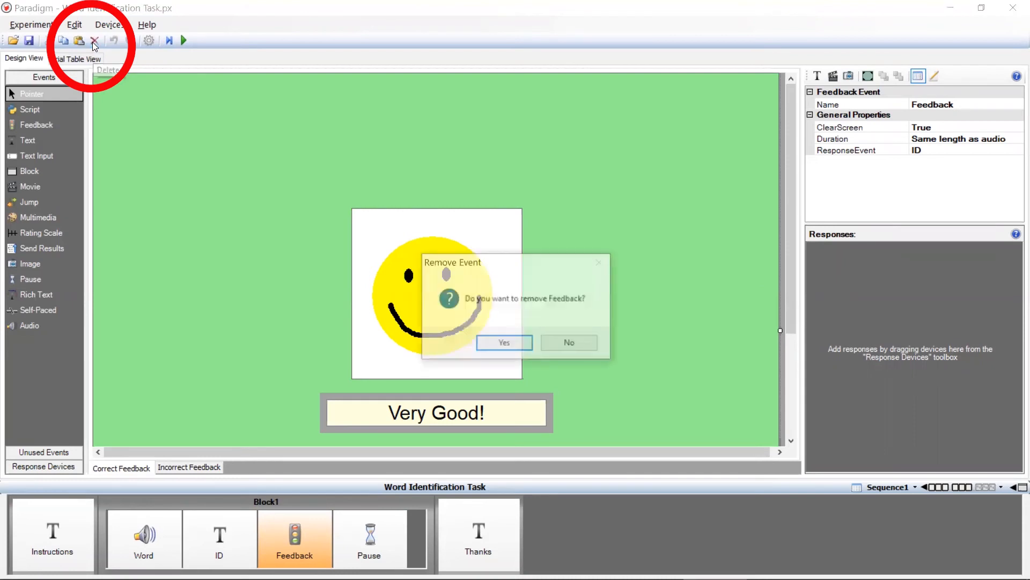
click(504, 344)
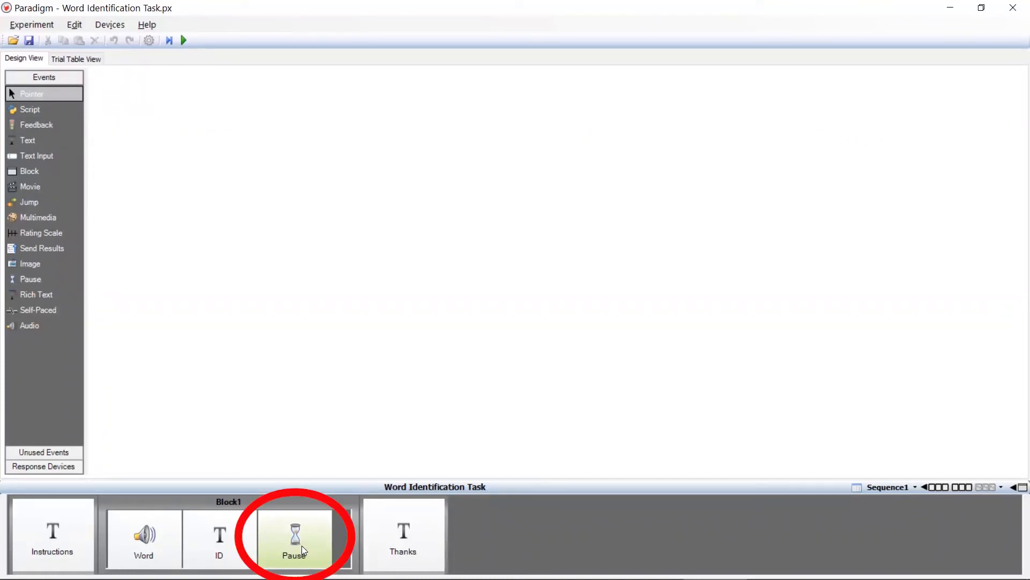
- Set the duration of the Pause event in Block1 to 1000
click(304, 550)
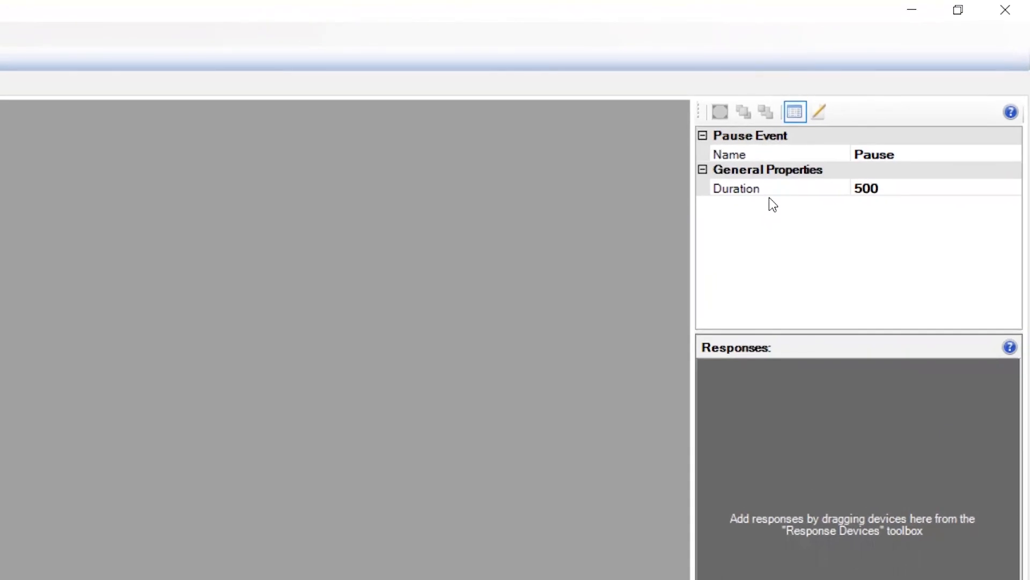
click(799, 224)
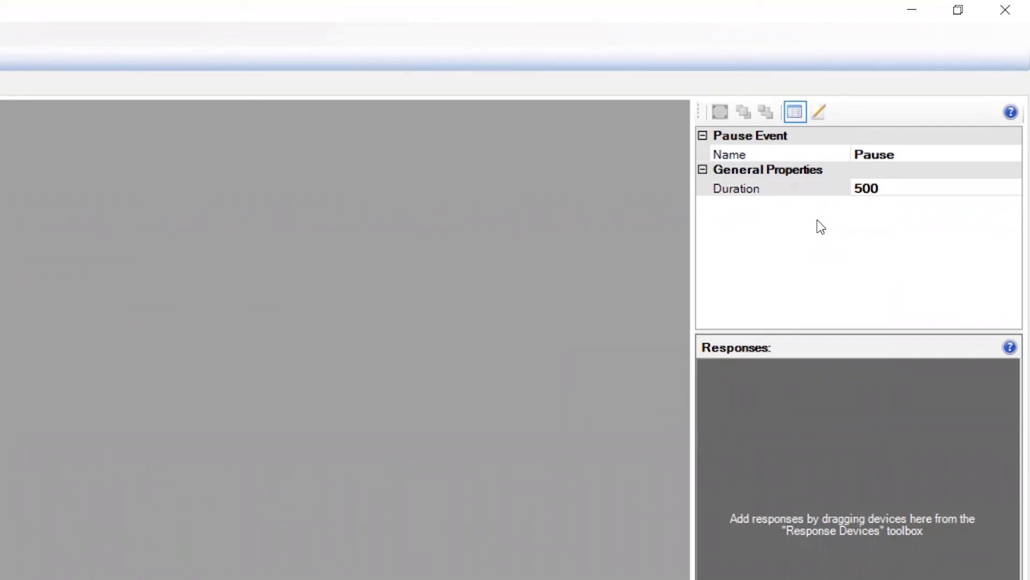
click(863, 187)
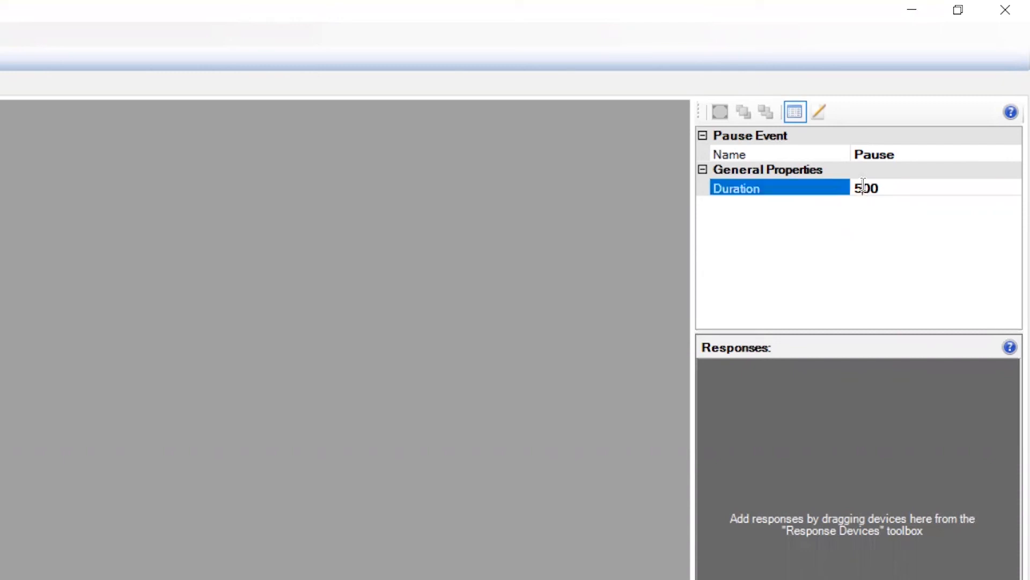
drag(863, 187, 843, 181)
text(10)
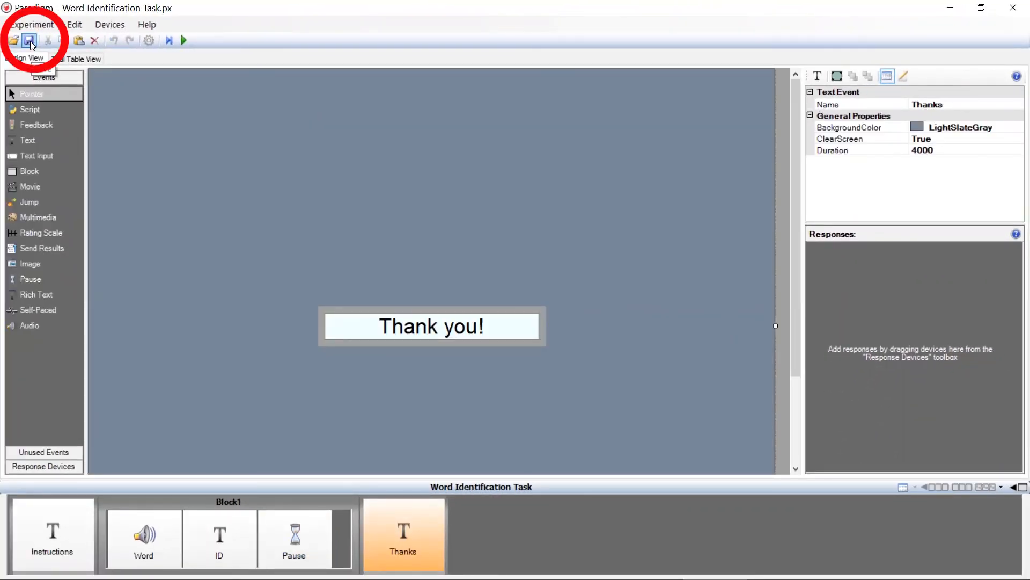
- Save the experiment and run it with the default subject name New Subject
click(30, 41)
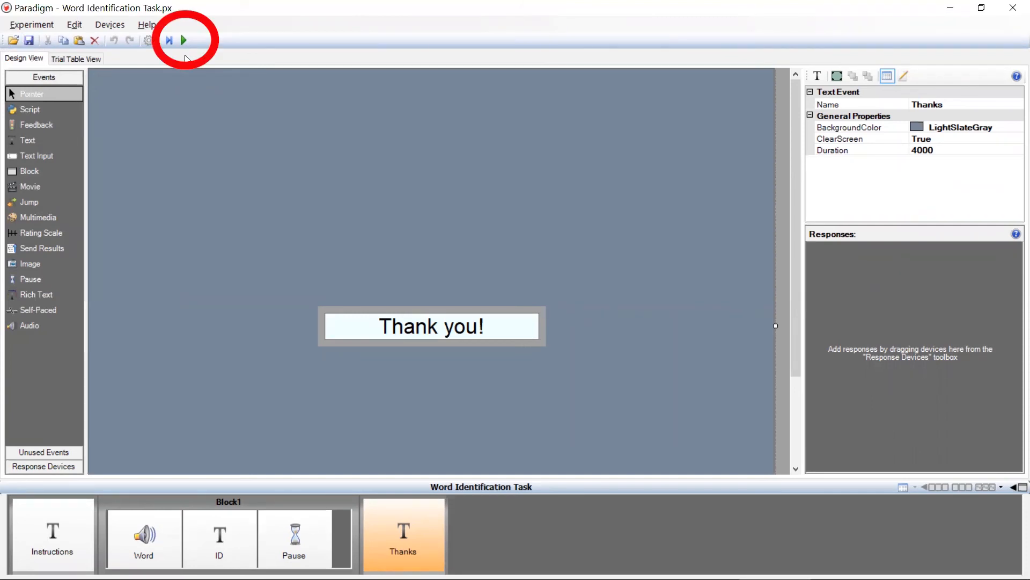
click(183, 40)
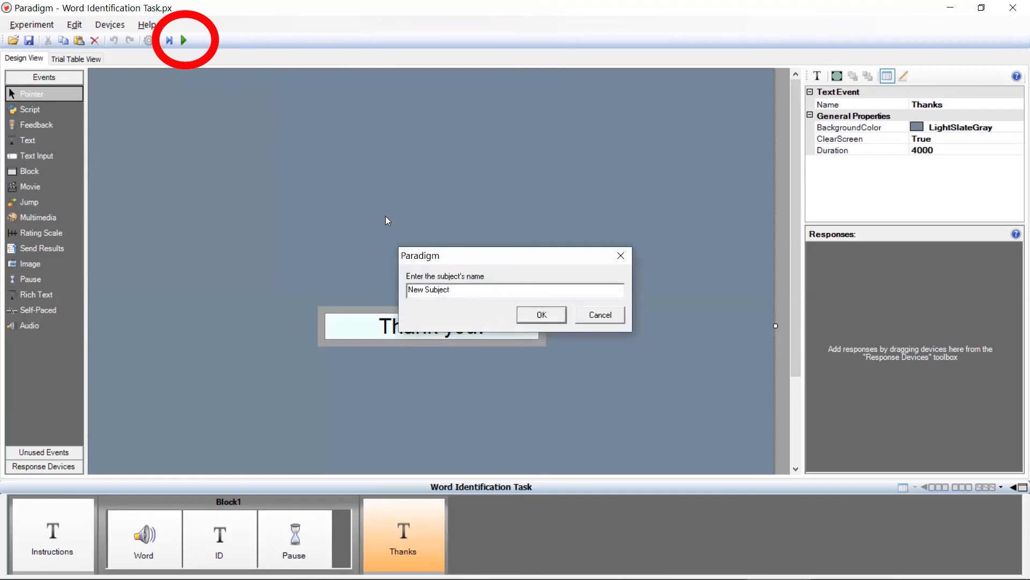
click(552, 315)
click(552, 319)
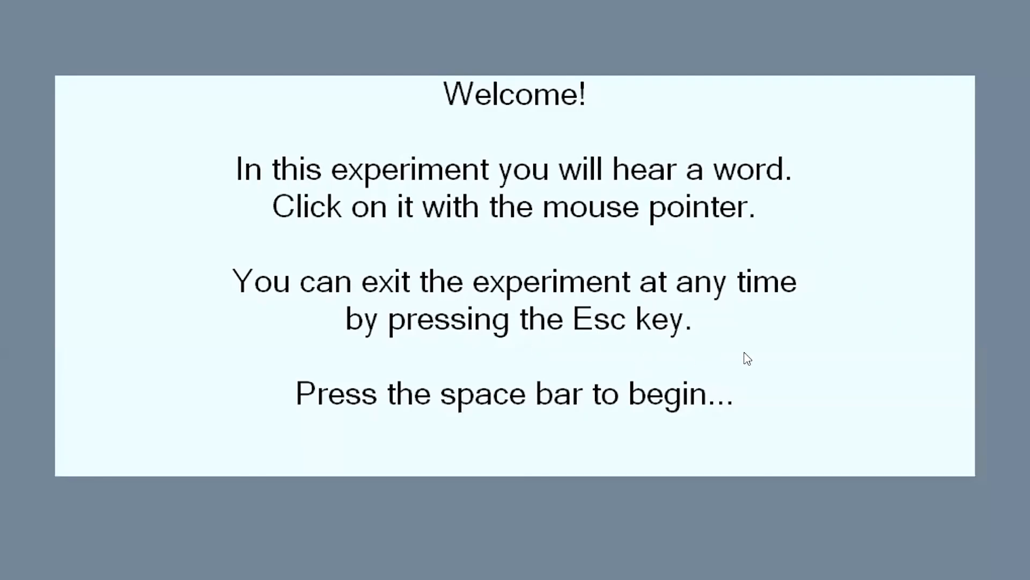
- Begin the trials from the welcome screen and answer the three word choices with rat, cat and cat
key(space)
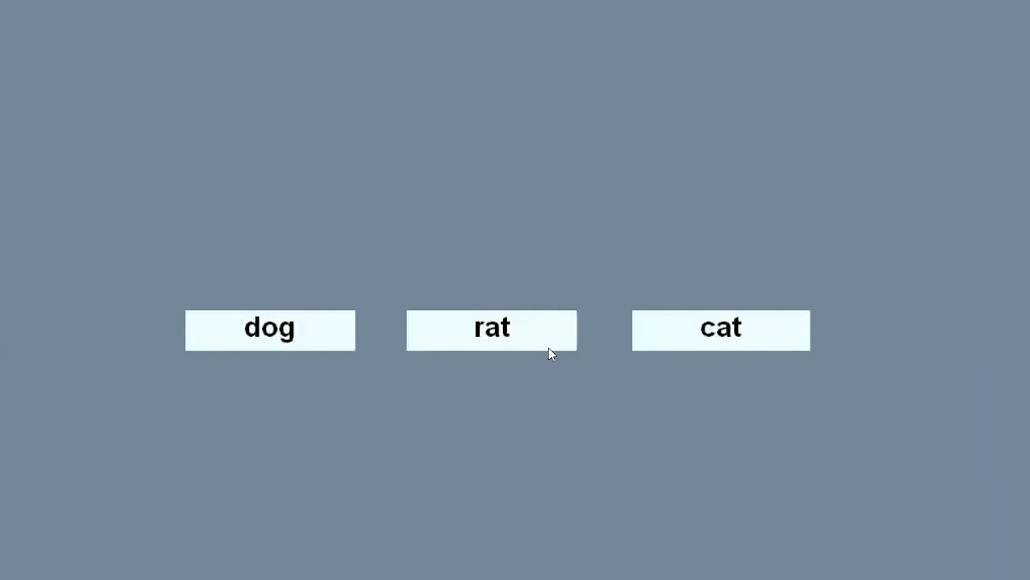
click(548, 347)
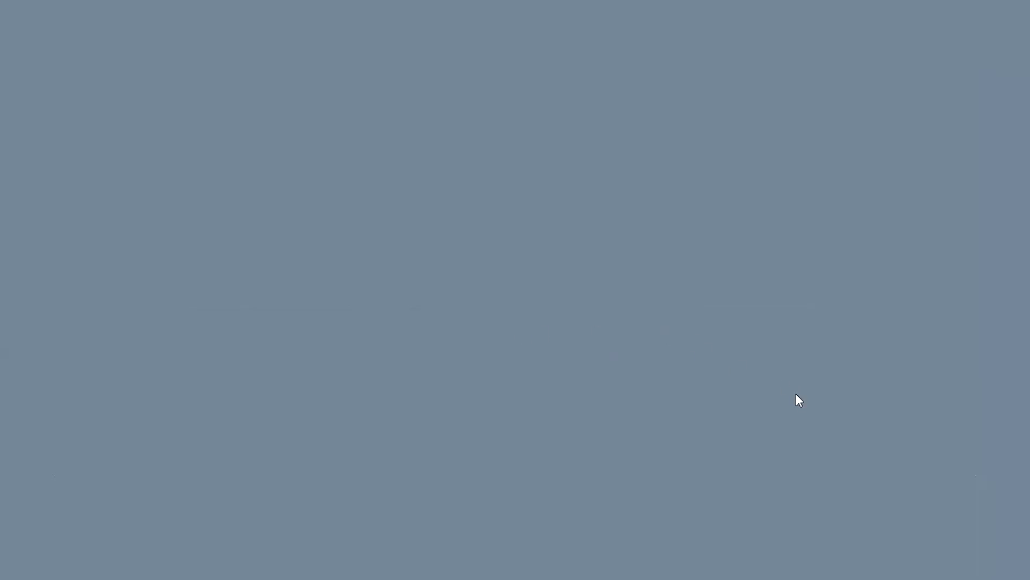
click(325, 331)
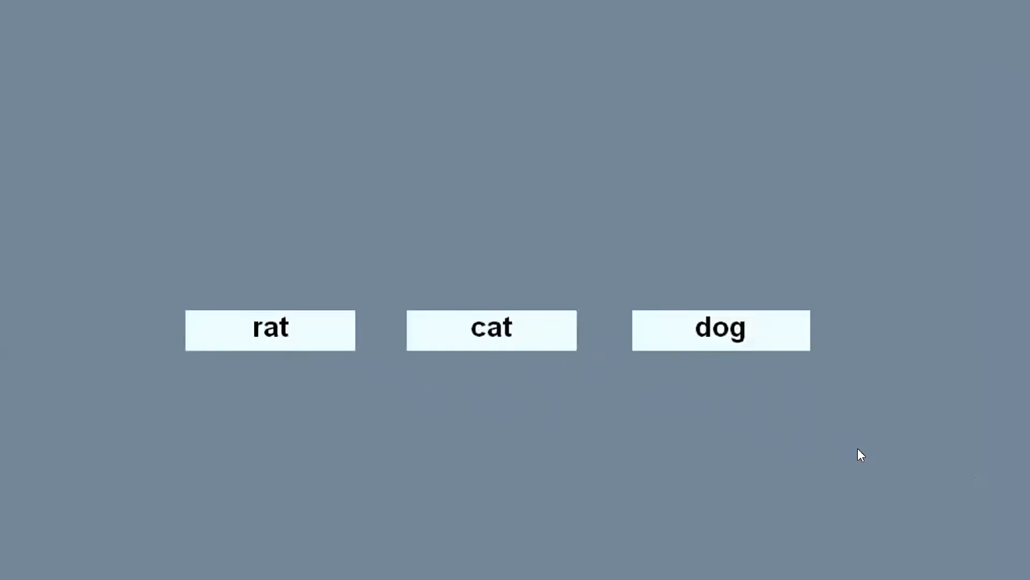
click(535, 339)
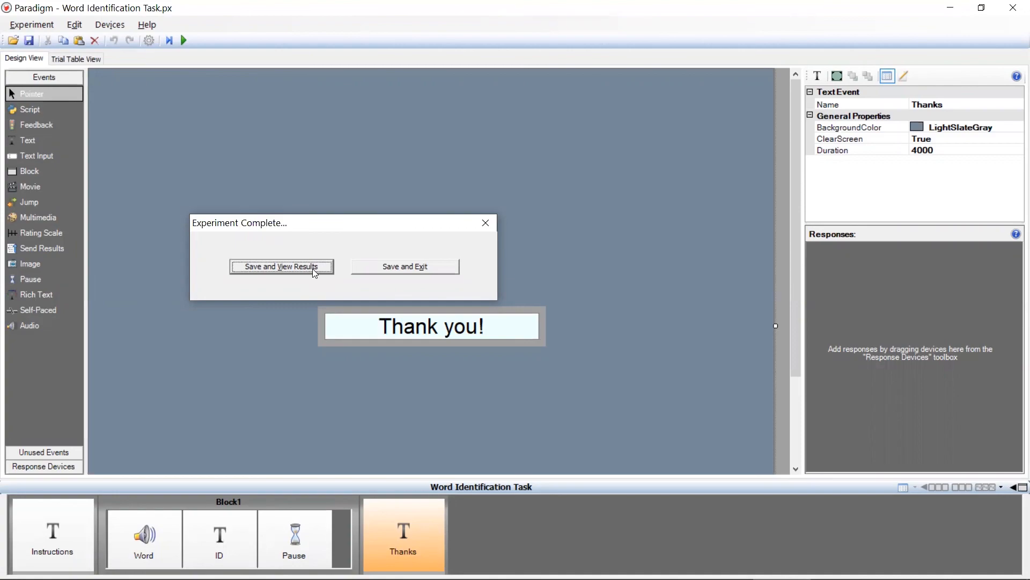
- Save and open the run's results, and examine the trial number, word file, mouse response and correct response columns
click(313, 269)
drag(38, 260, 35, 309)
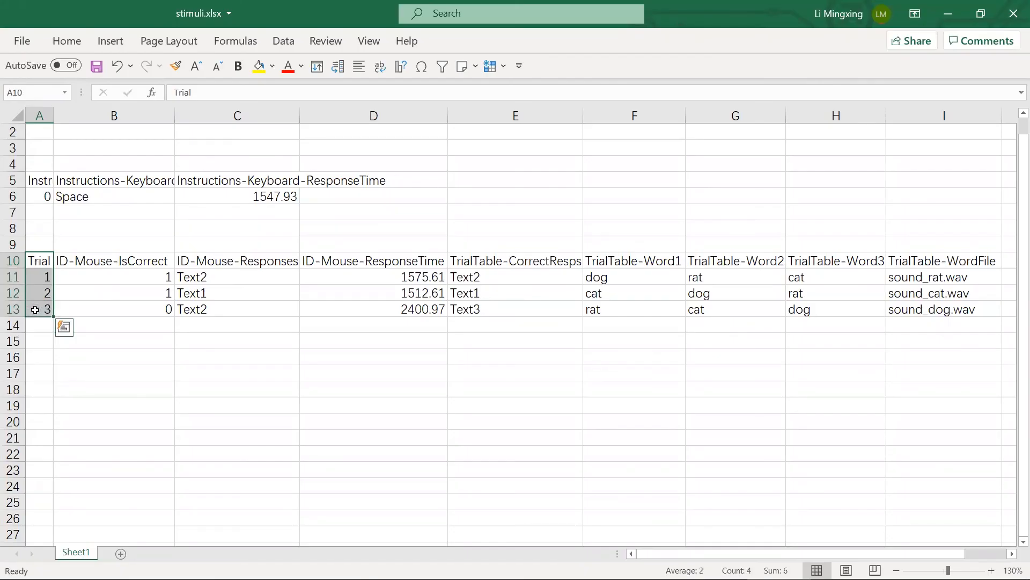
drag(941, 261, 940, 310)
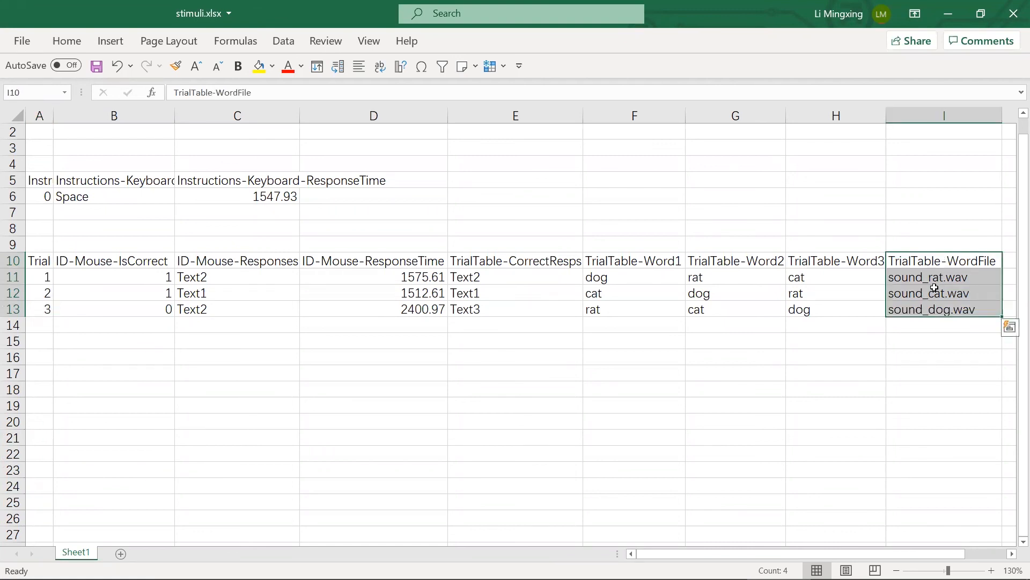
drag(269, 276, 269, 309)
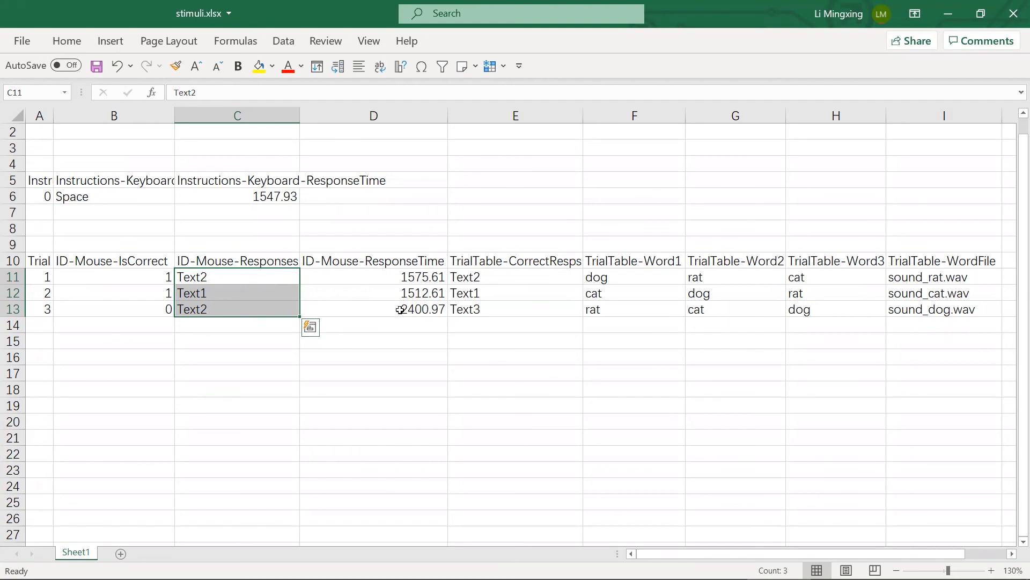
click(495, 263)
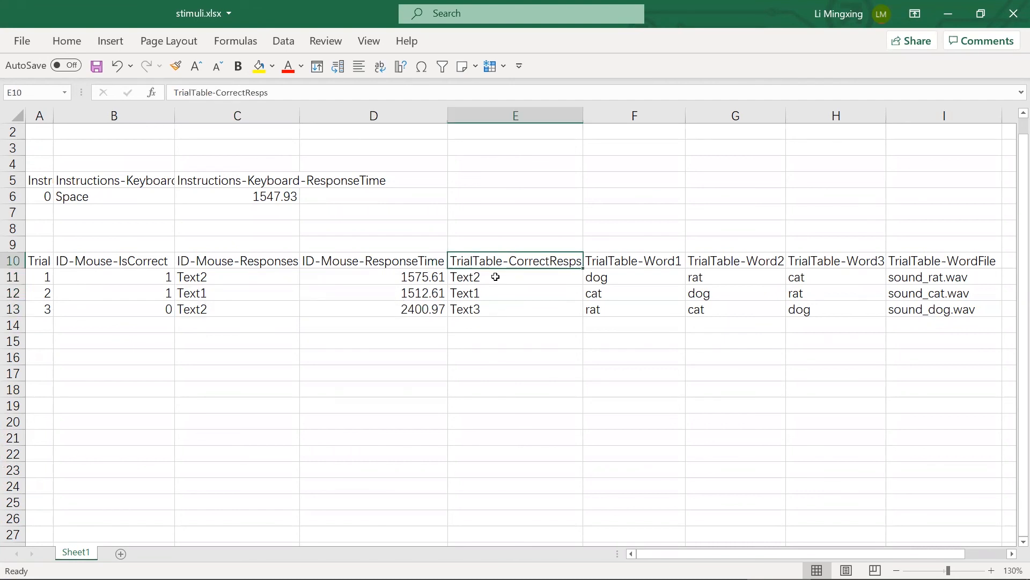